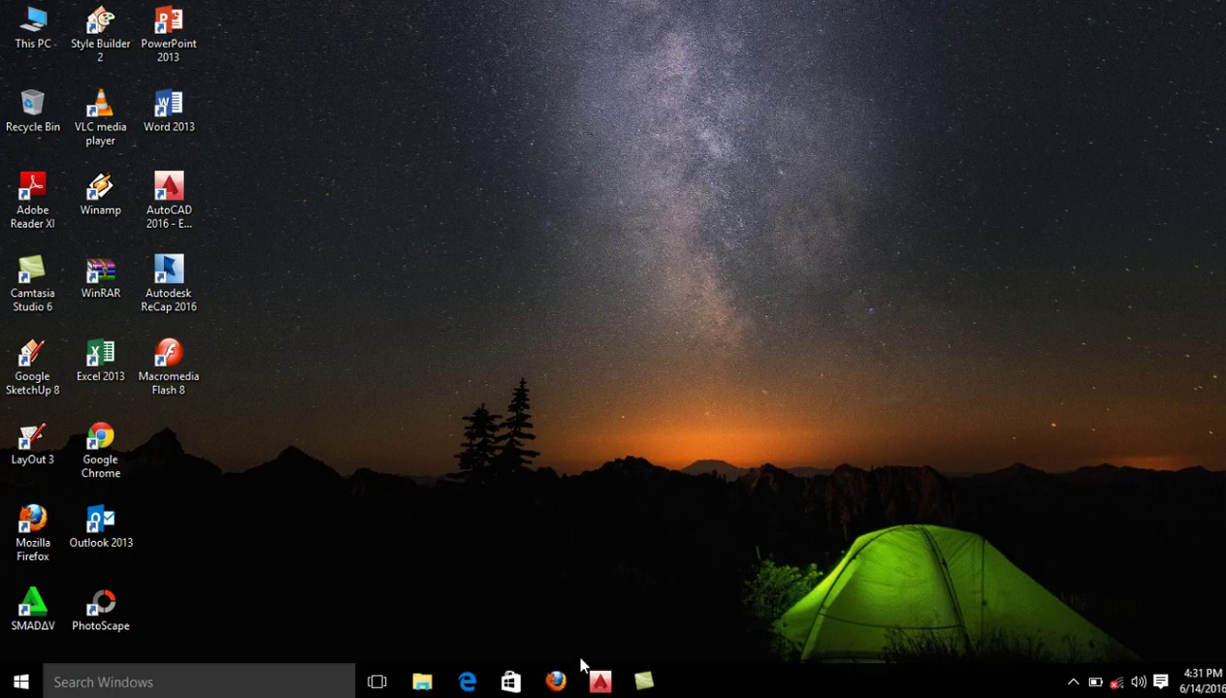
Launch AutoCAD 2016
left_click(600, 682)
left_click(594, 606)
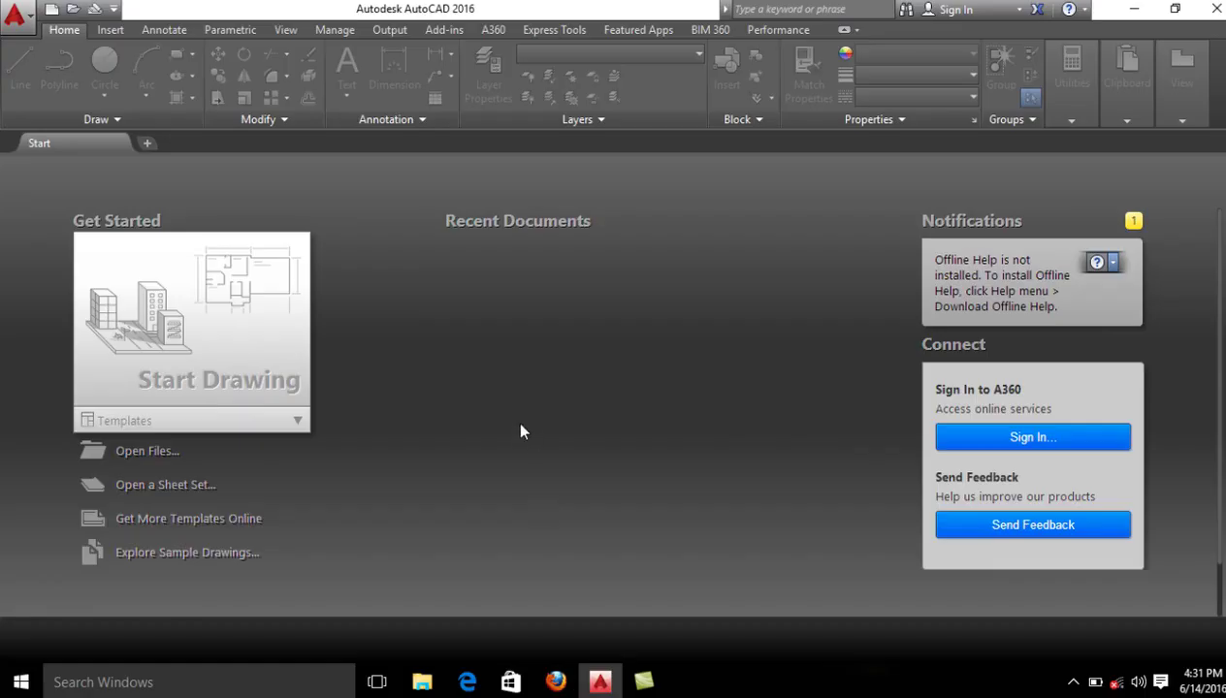
left_click(31, 29)
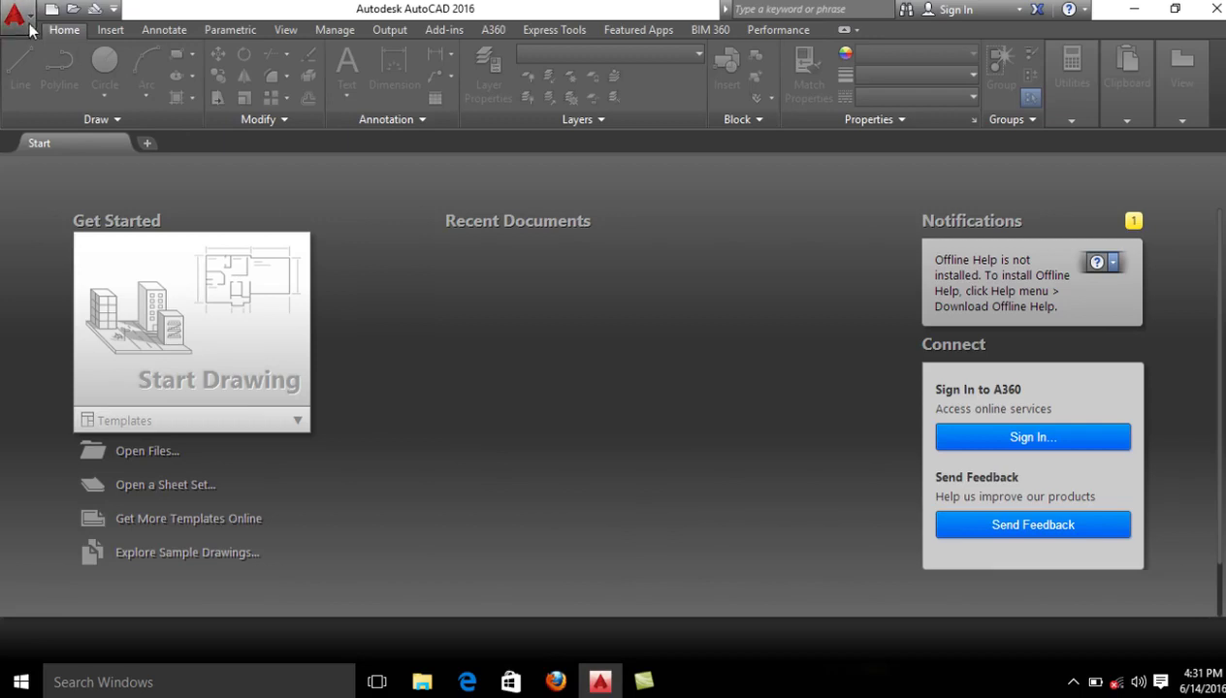
left_click(230, 7)
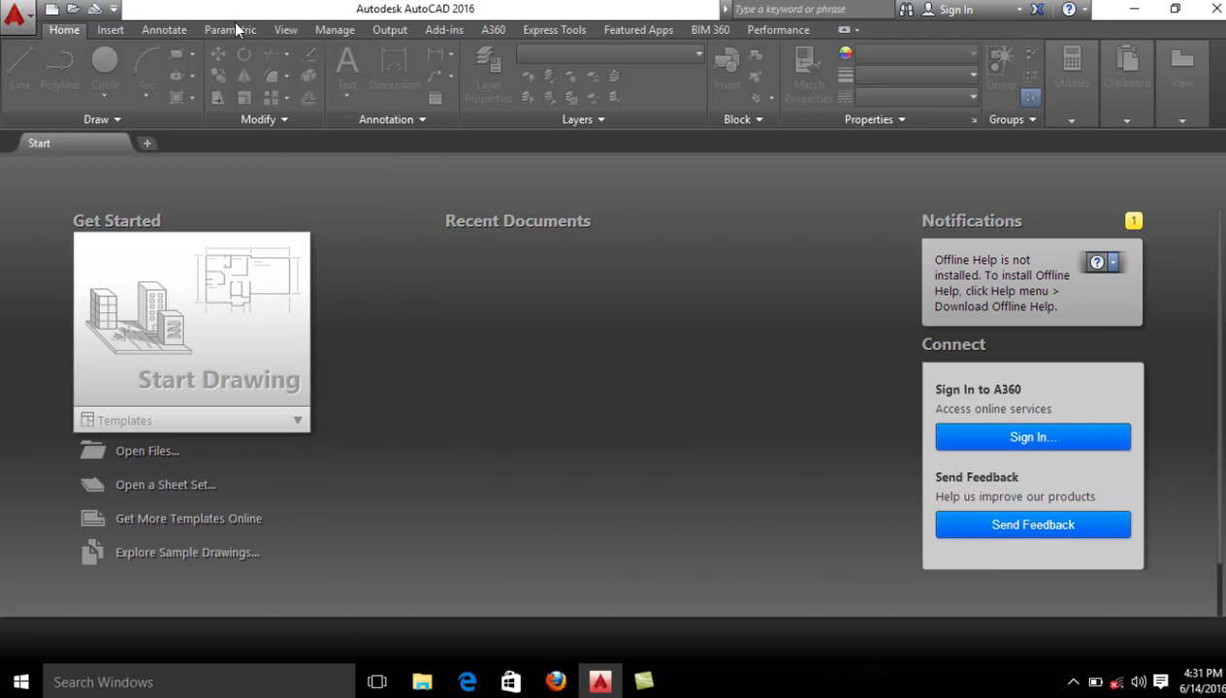
Create a new drawing from the acad template
left_click(23, 25)
left_click(53, 110)
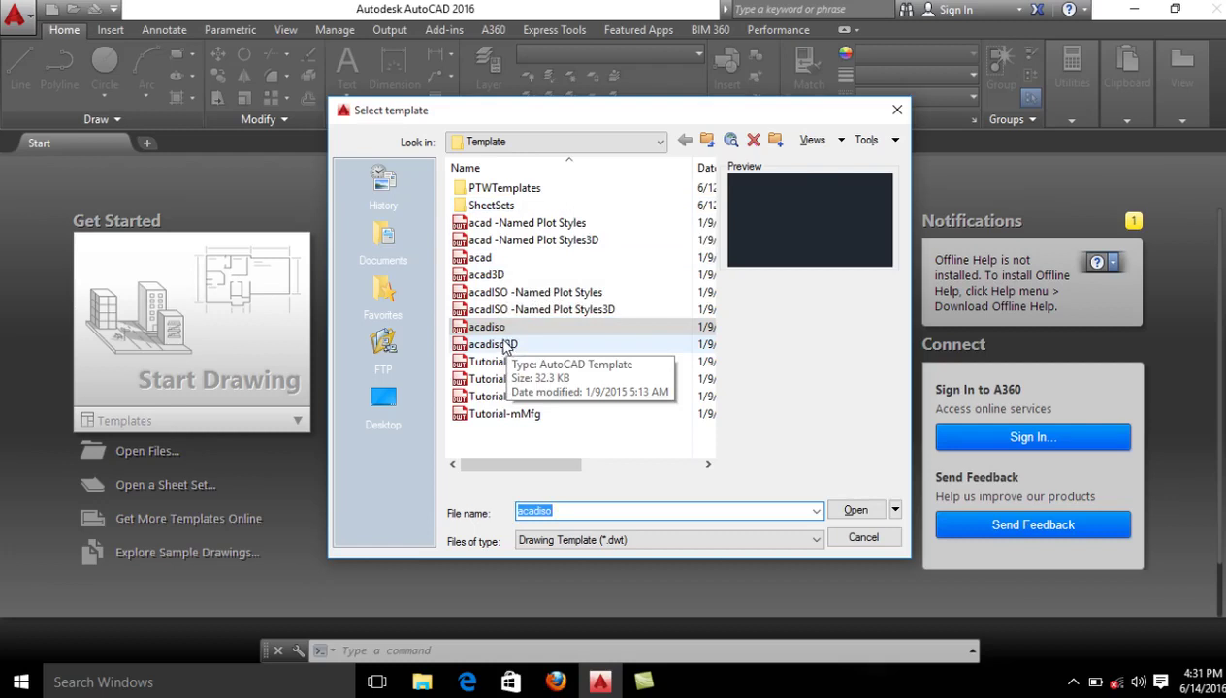
left_click(508, 260)
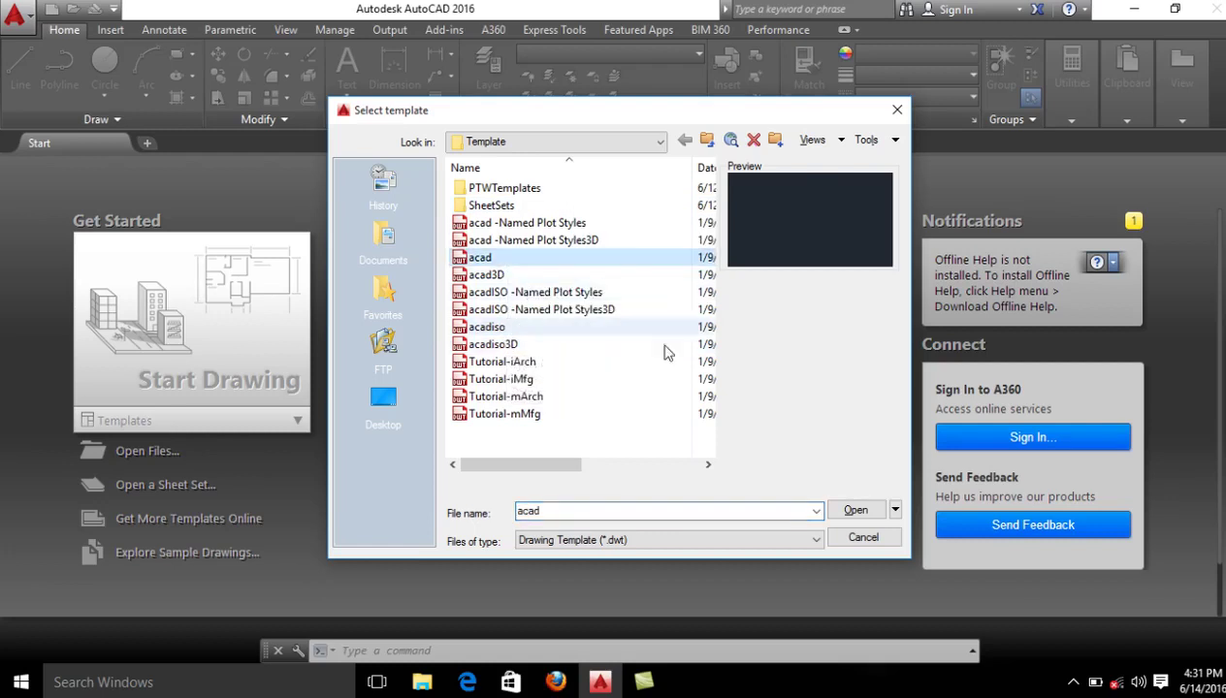
left_click(836, 513)
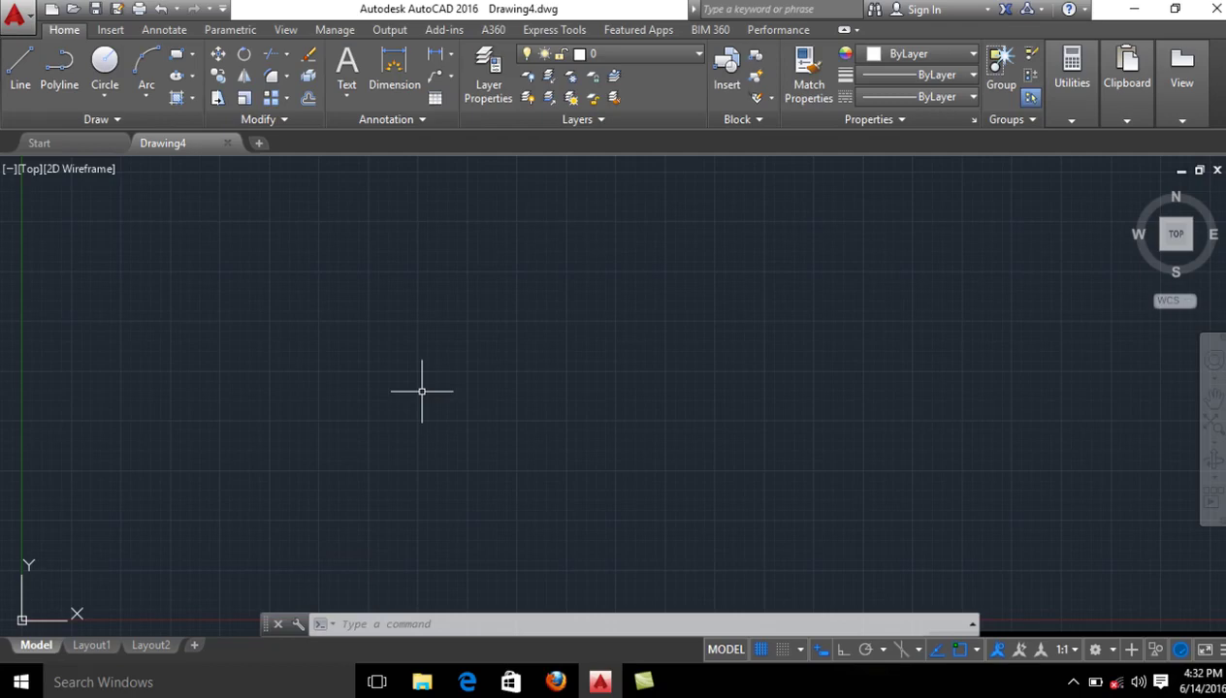
Check the insertion scale in the drawing units settings with the UNITS command, leaving the settings as they are
type("UNI")
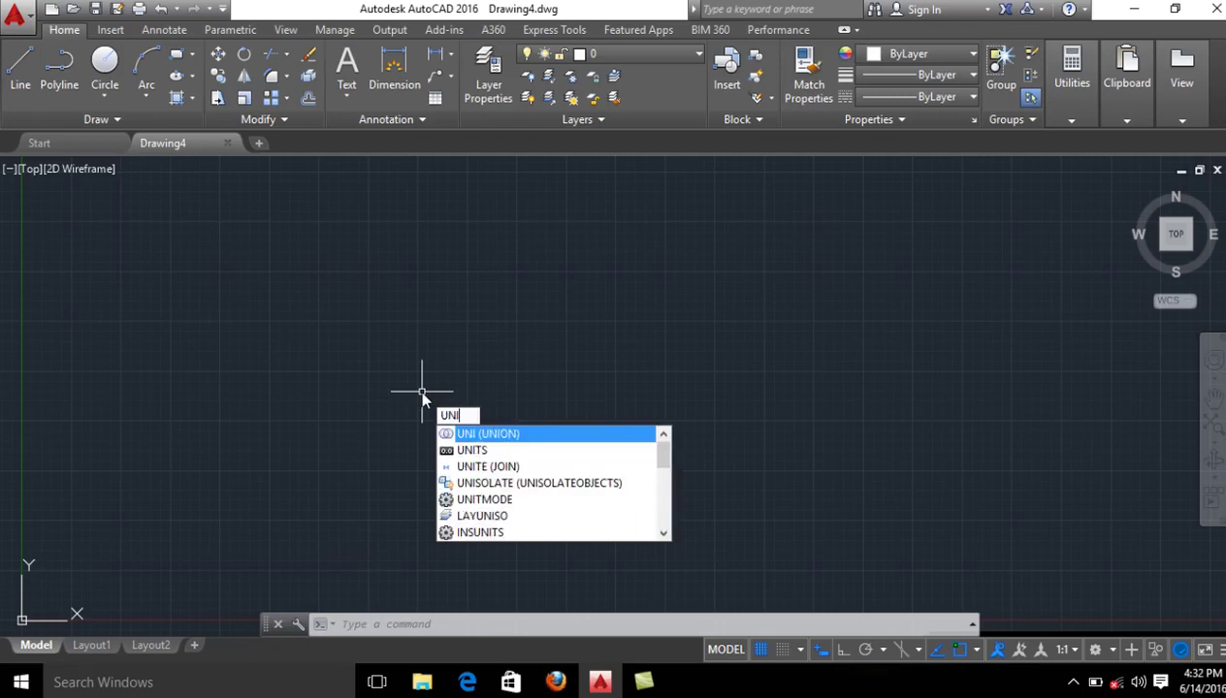
key("Down")
key("Return")
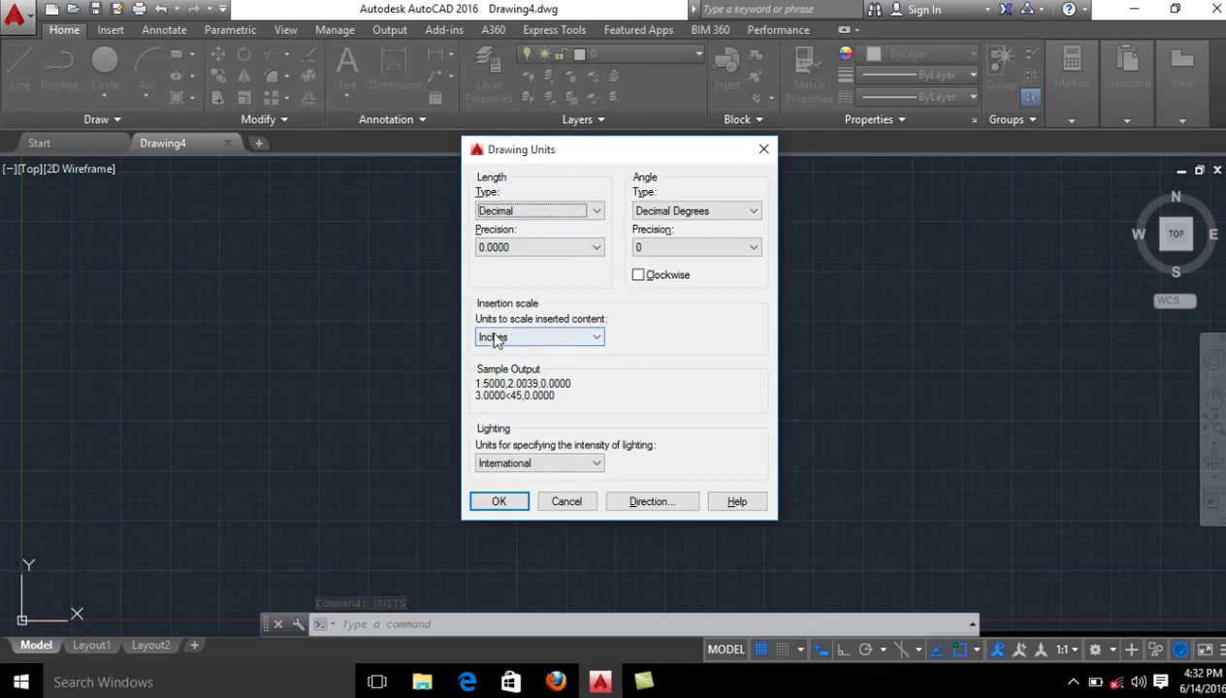
mouse_move(565, 337)
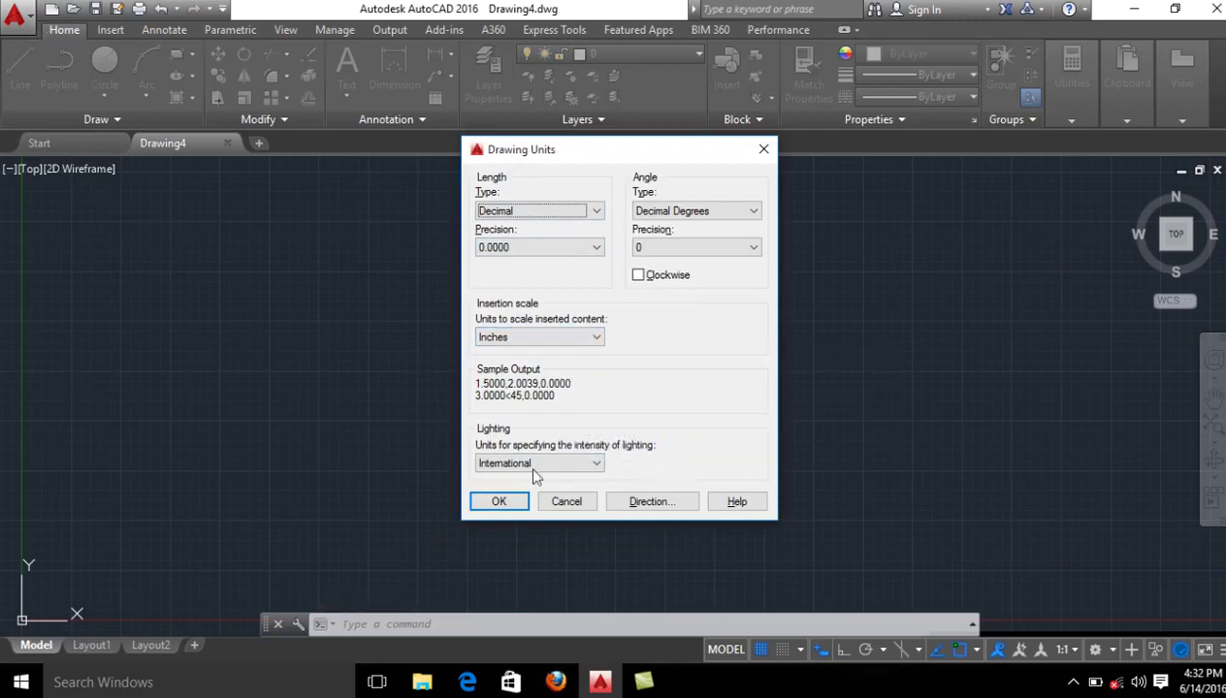
left_click(567, 502)
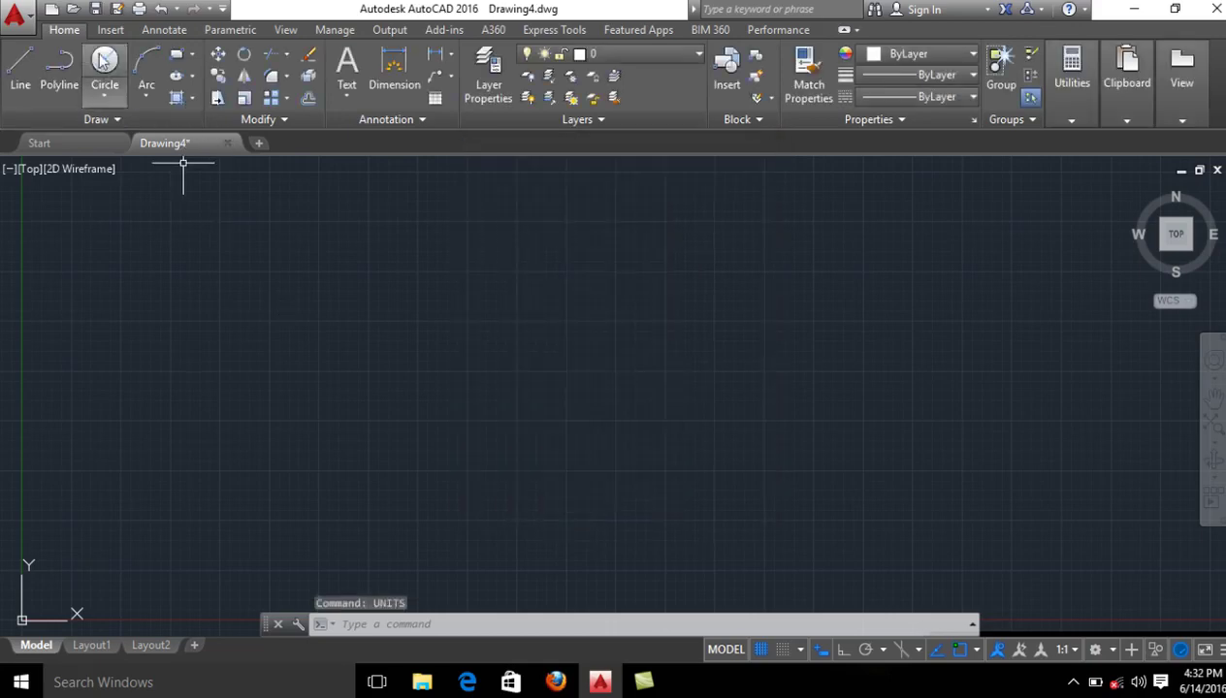
Create a second new drawing from the acadiso template
left_click(14, 14)
key("Escape")
key("ctrl+n")
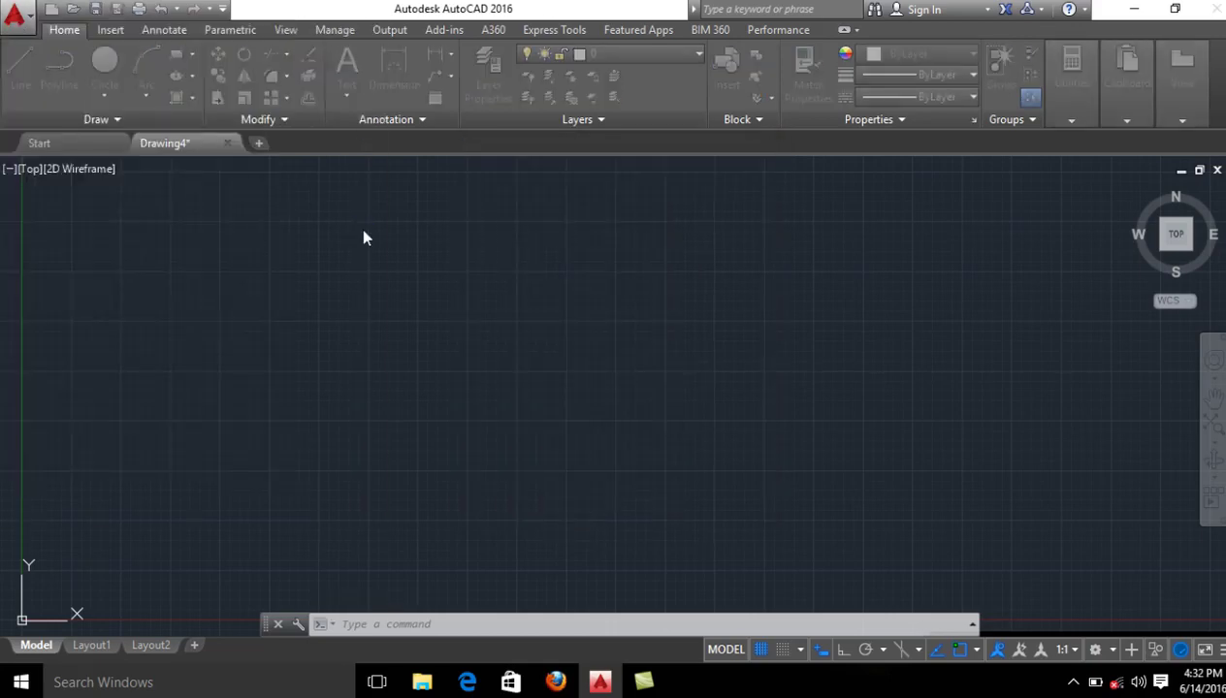
left_click(490, 328)
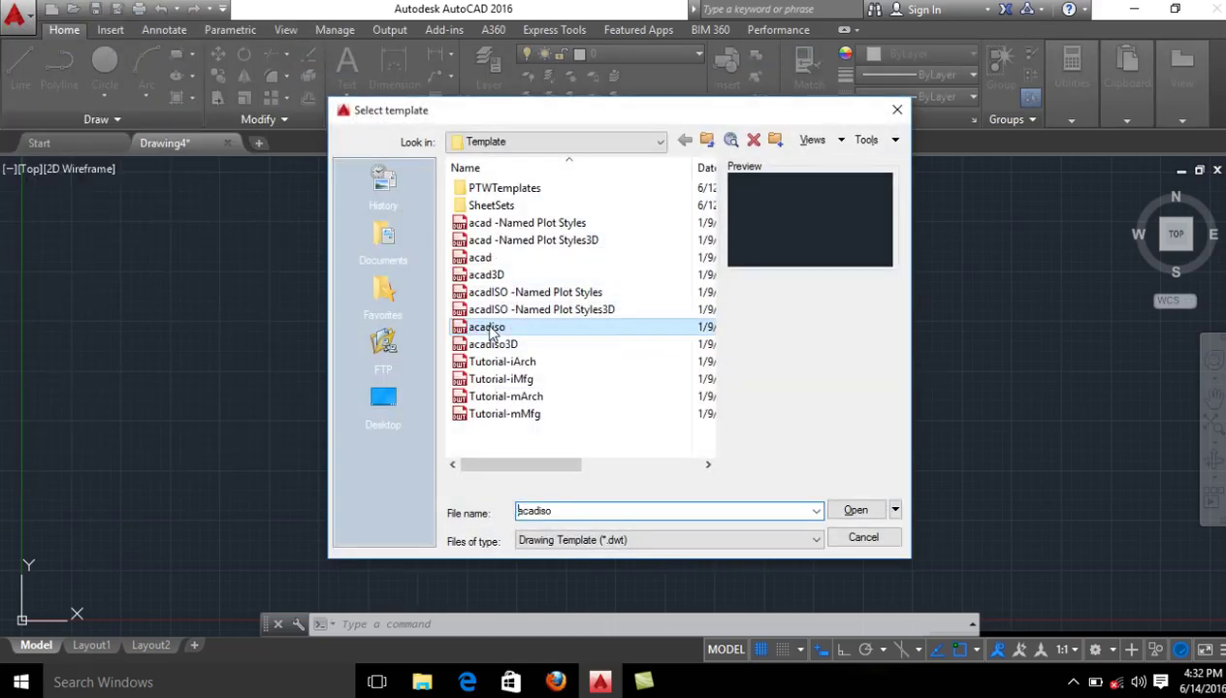
left_click(853, 511)
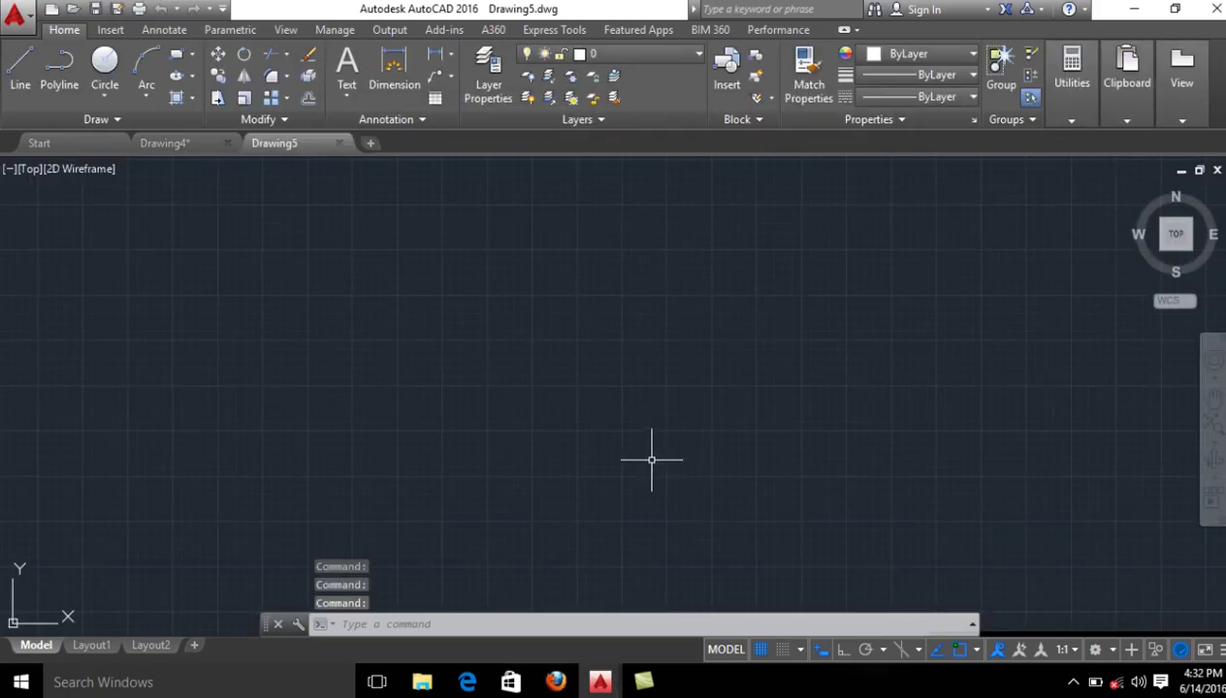
Check the insertion scale units of the acadiso drawing with the UNITS command and dismiss the settings without changes
type("units")
key("Return")
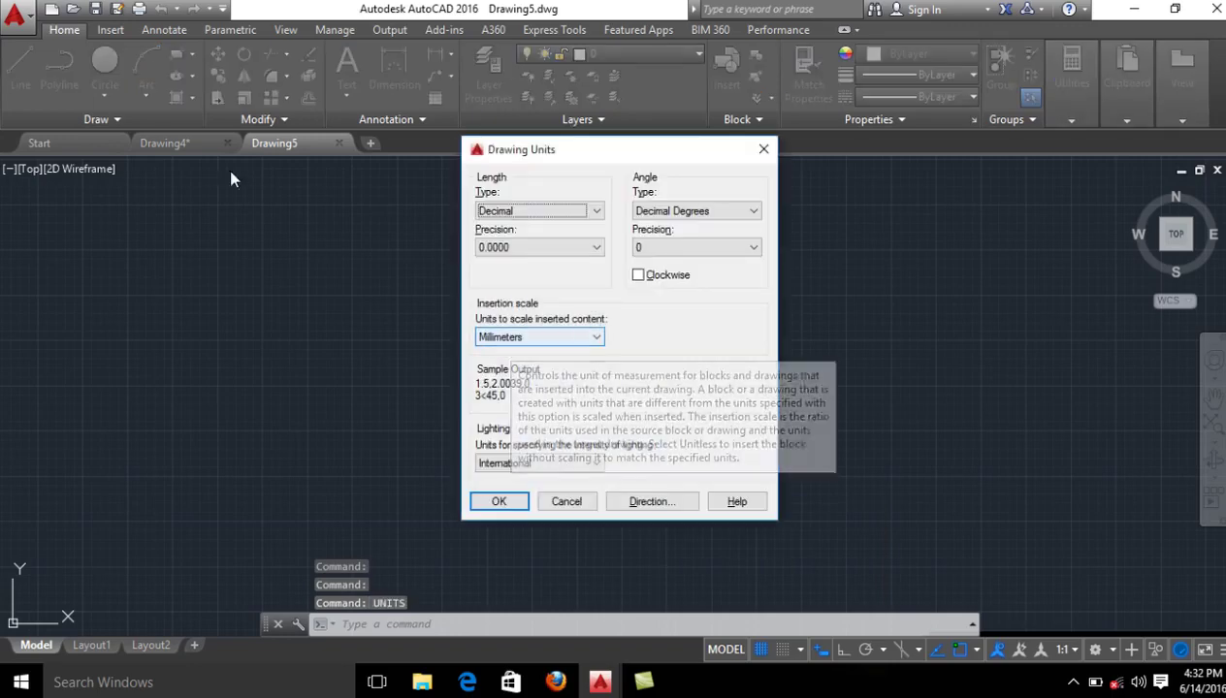
left_click(181, 145)
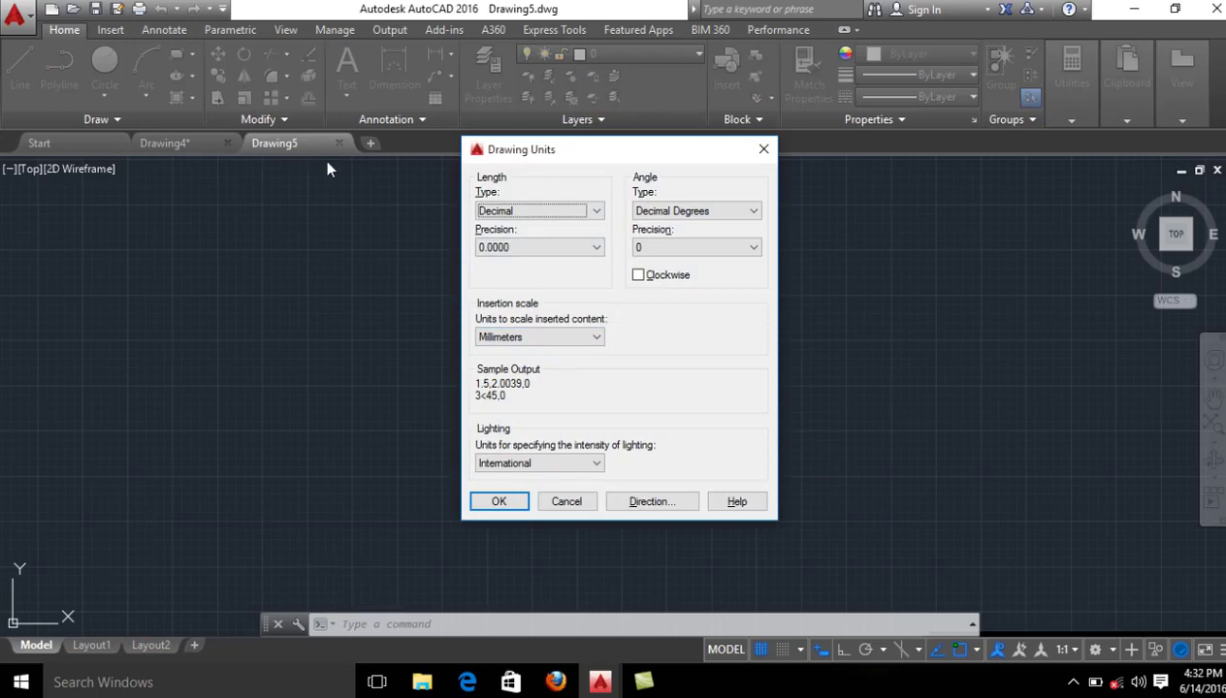
left_click(563, 501)
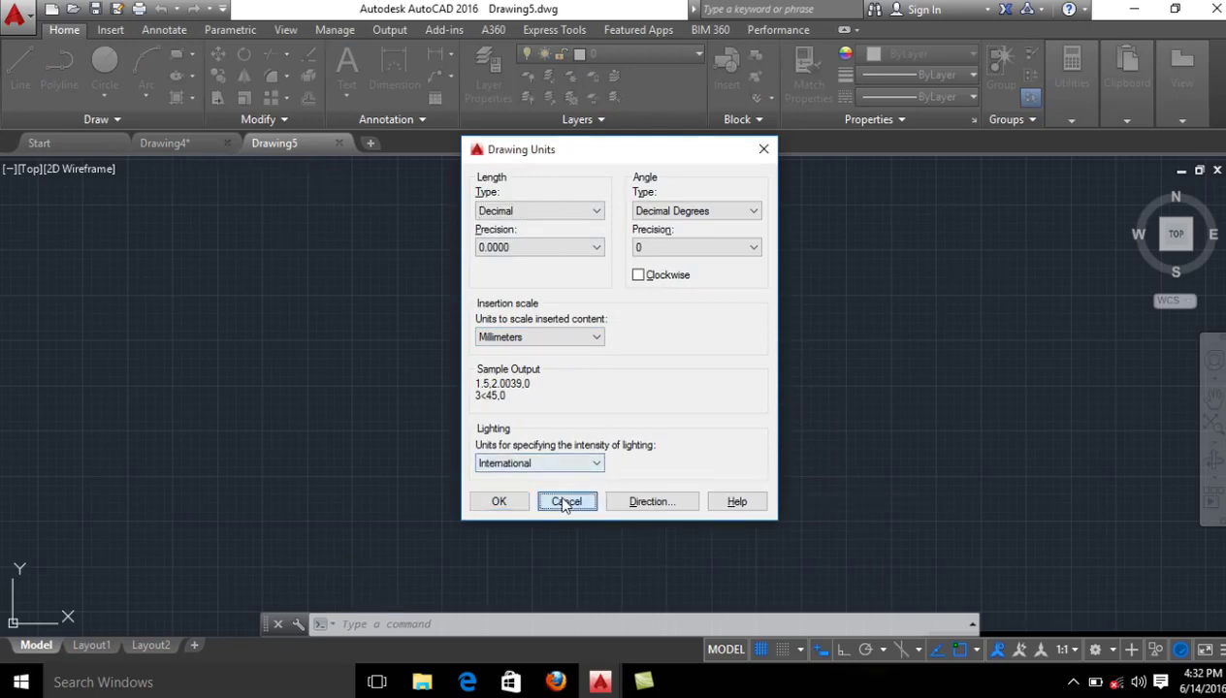
Close the first drawing, based on the acad template, without saving its changes
left_click(180, 143)
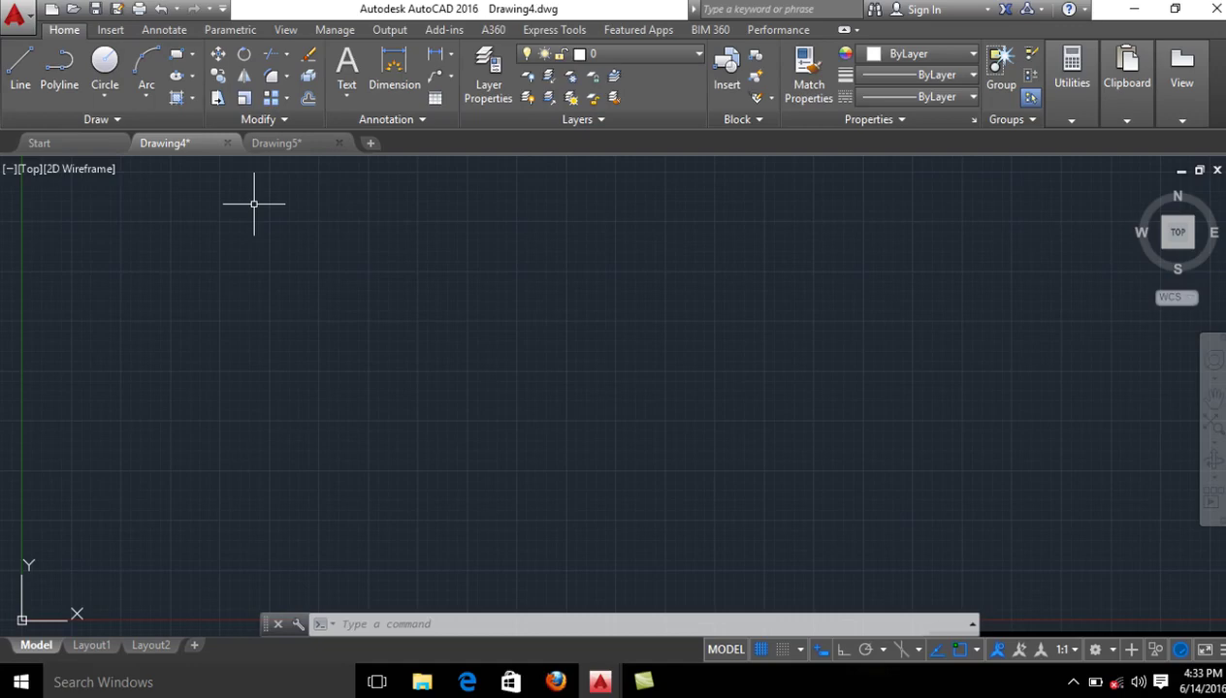
left_click(227, 143)
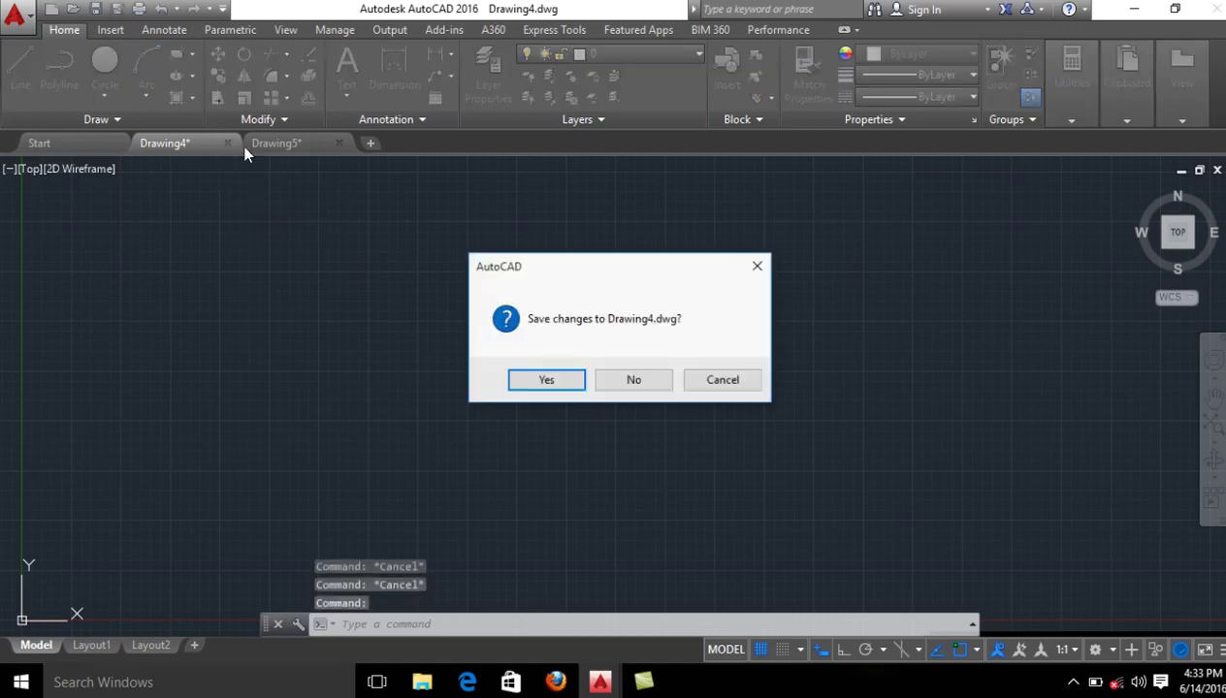
left_click(632, 378)
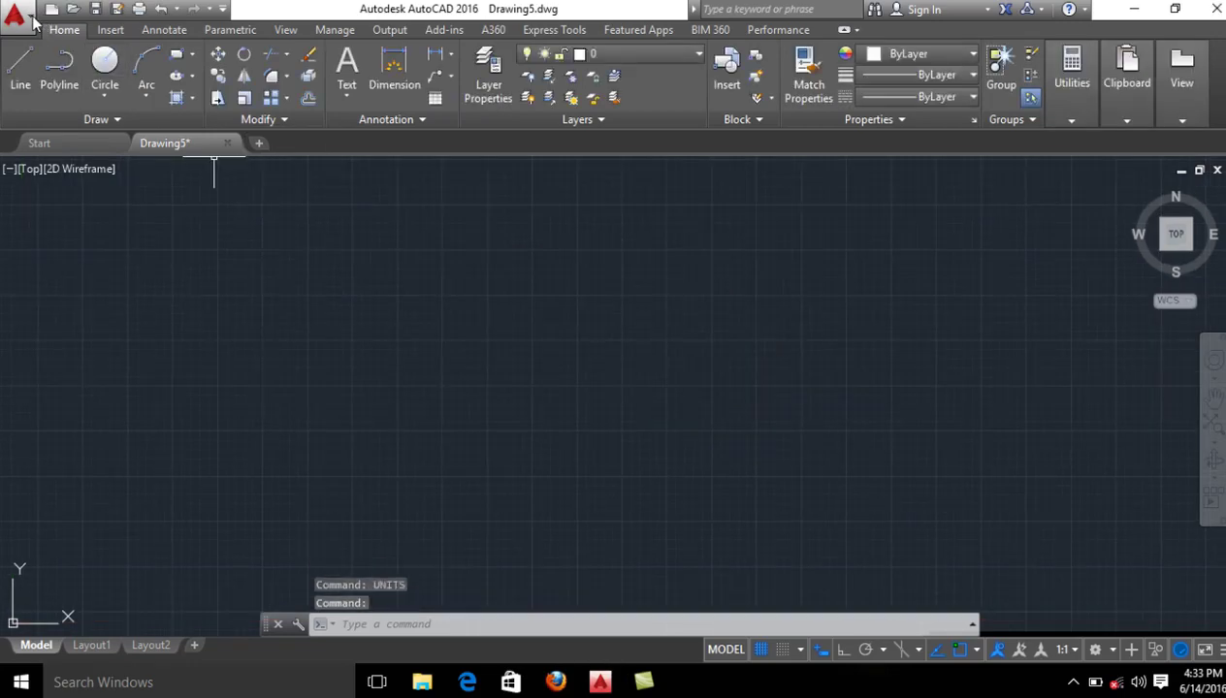
left_click(30, 18)
left_click(64, 104)
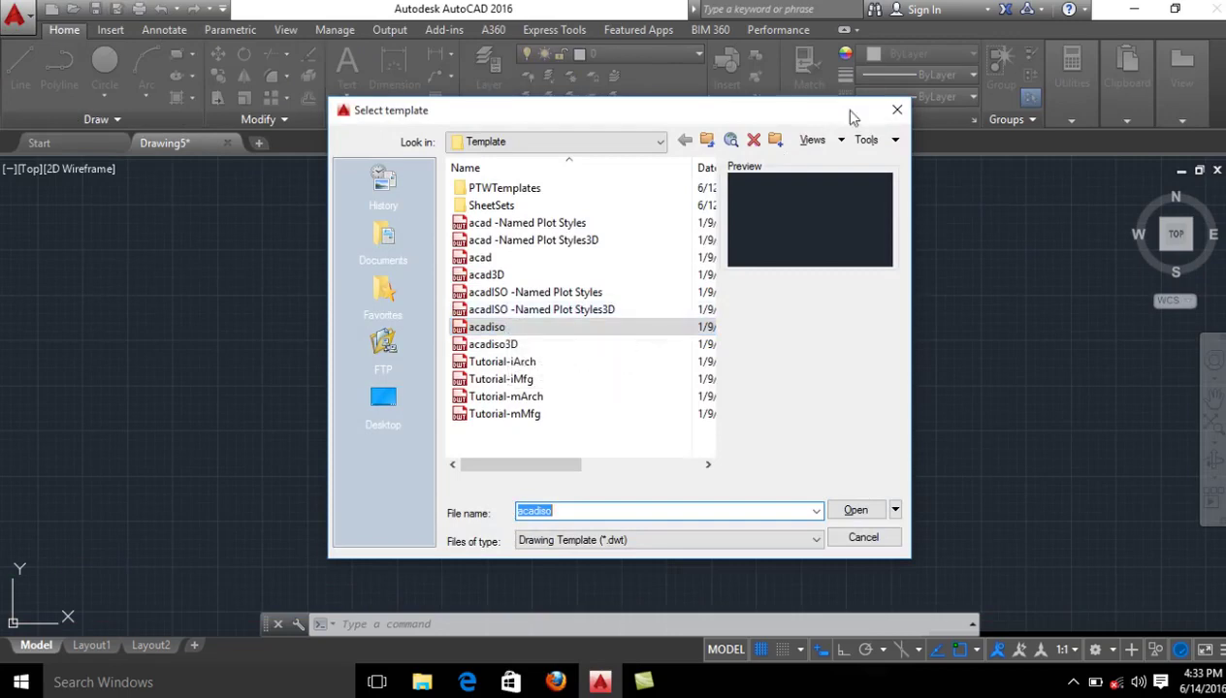
left_click(894, 110)
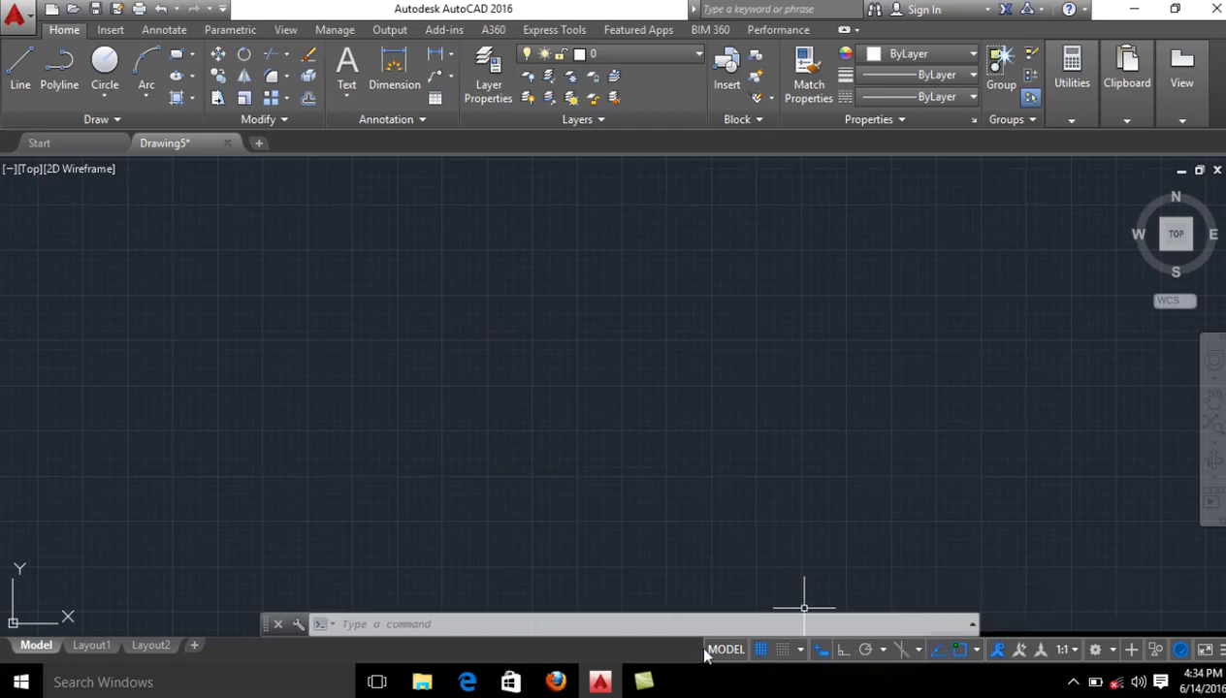
Choose the Drafting & Annotation workspace from the available workspaces
left_click(1107, 654)
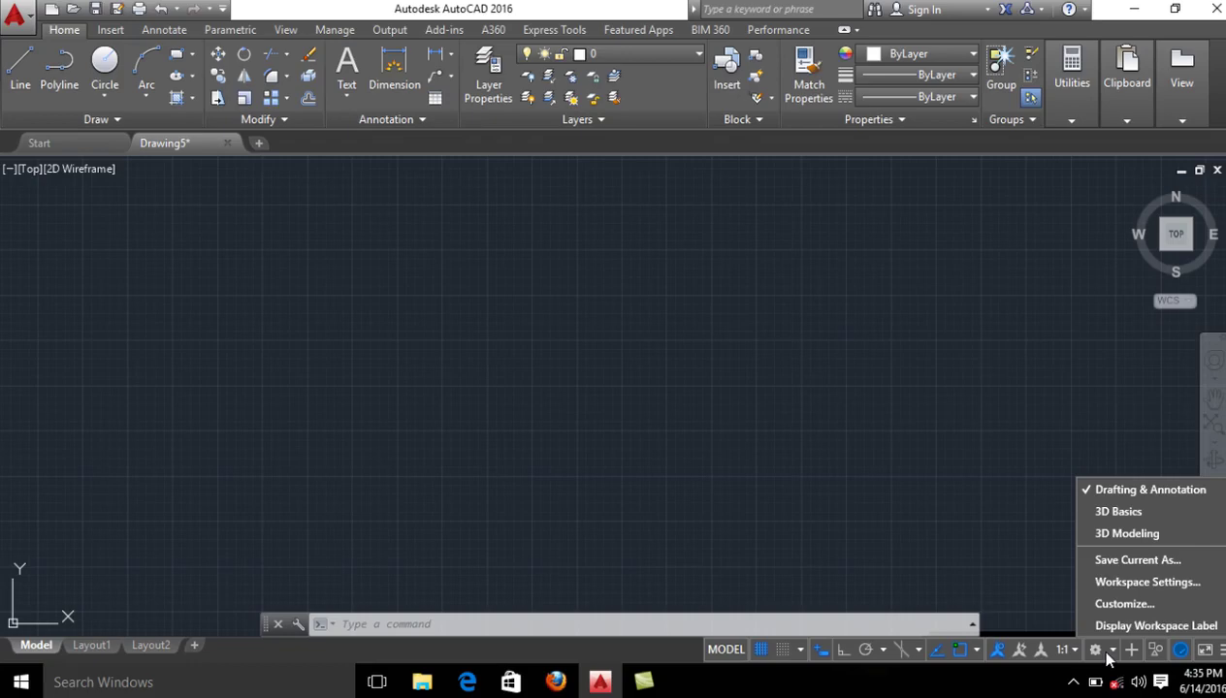
left_click(1125, 491)
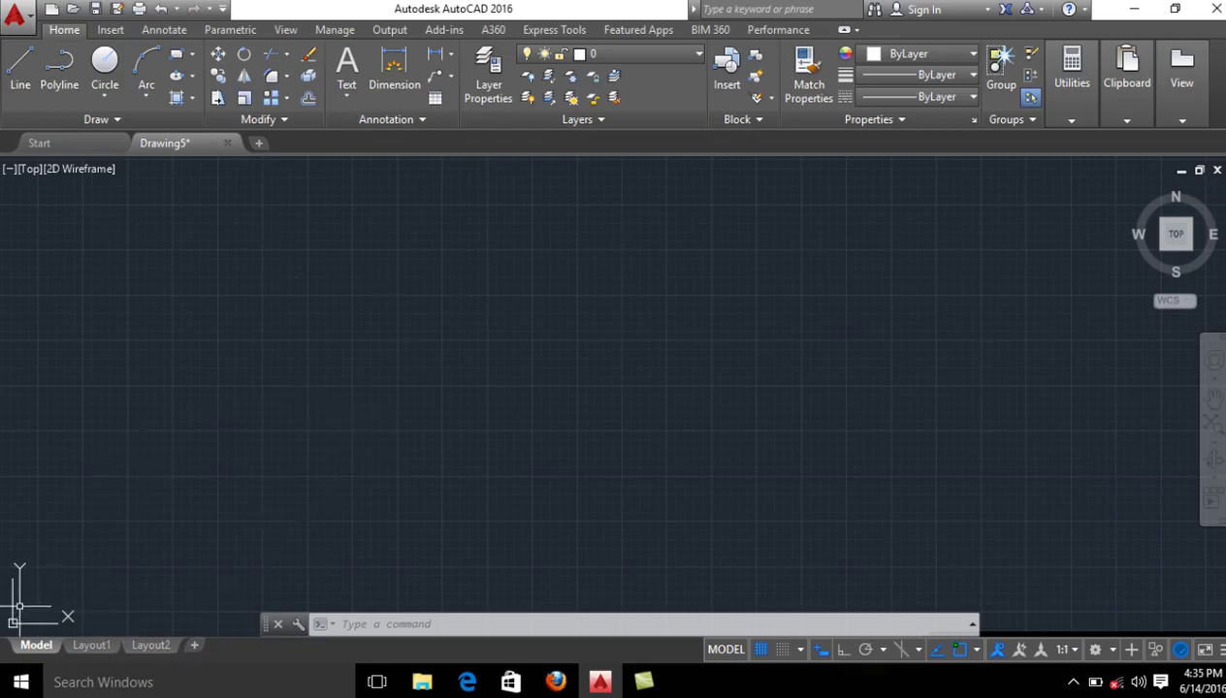
Add a third layout to the drawing
mouse_move(167, 654)
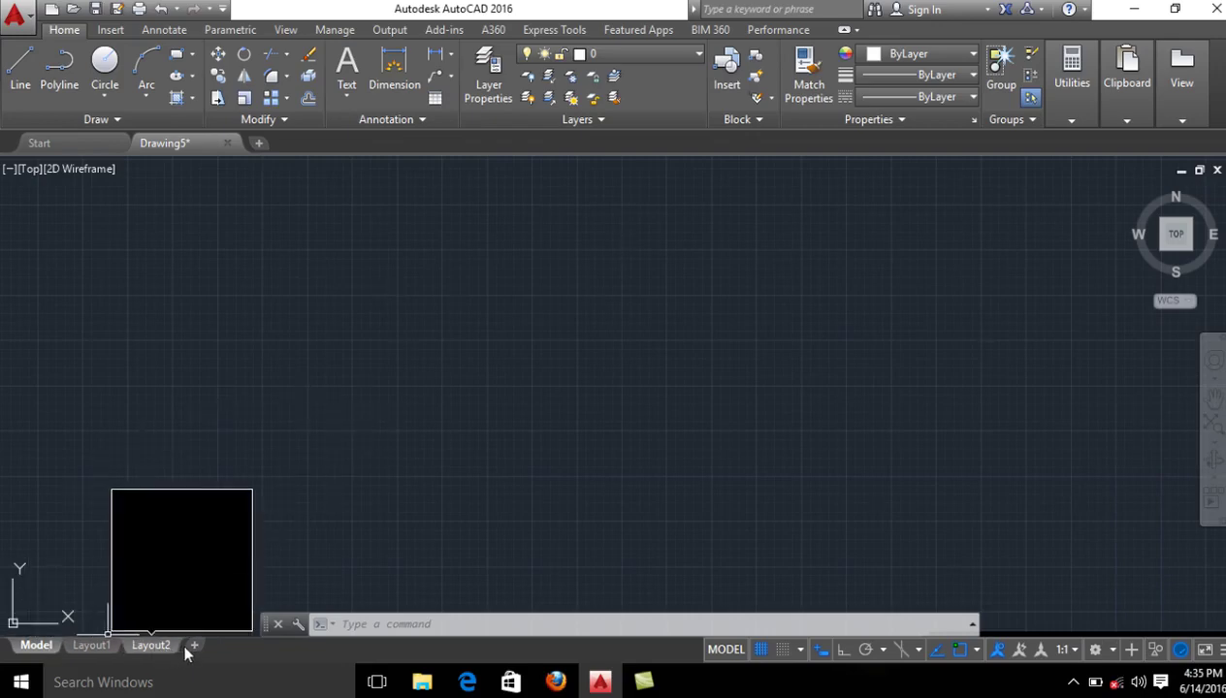
left_click(194, 646)
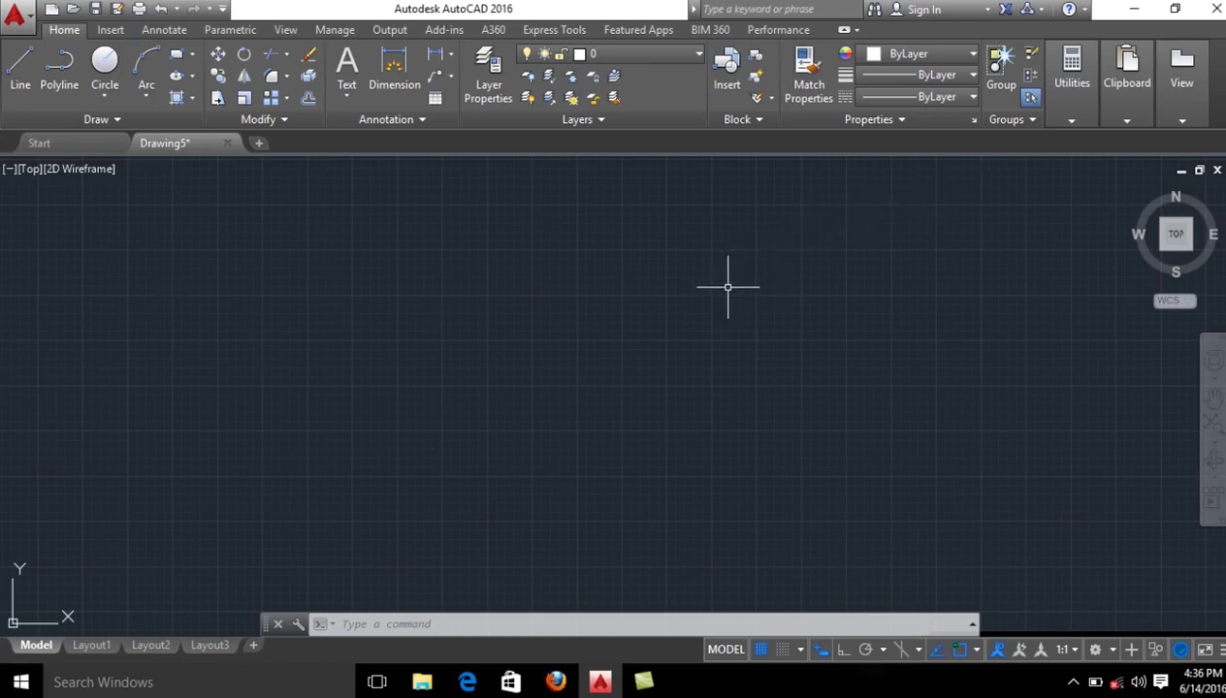
mouse_move(101, 648)
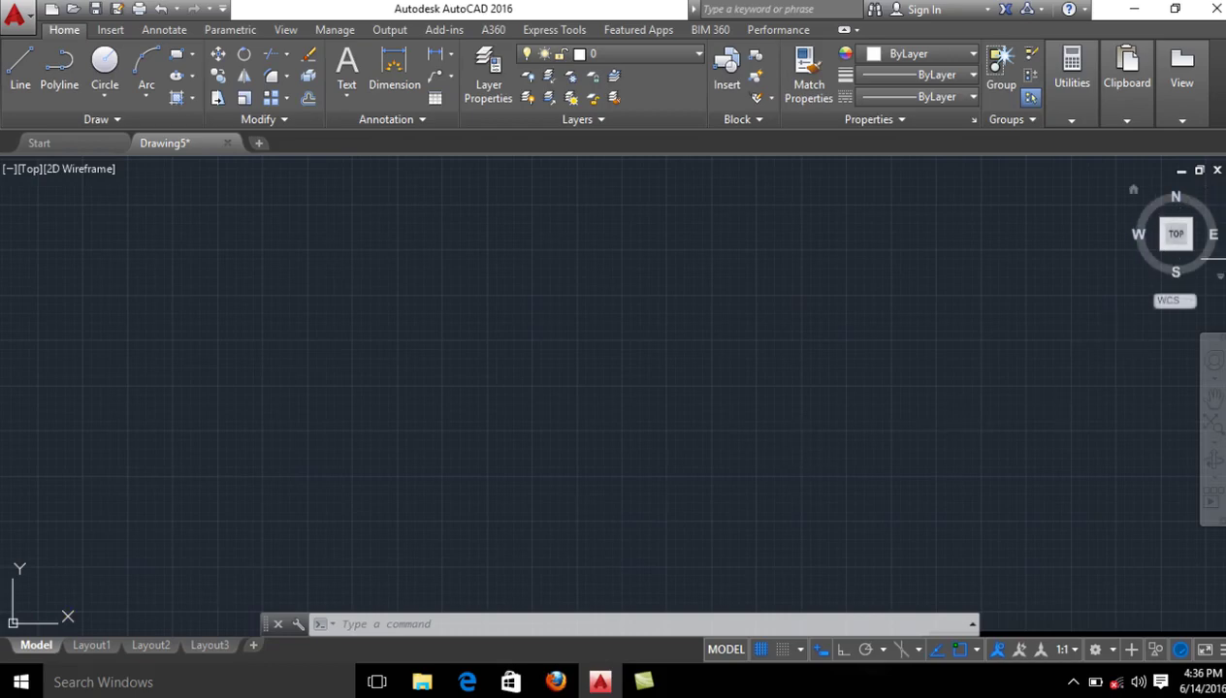
left_click(1189, 307)
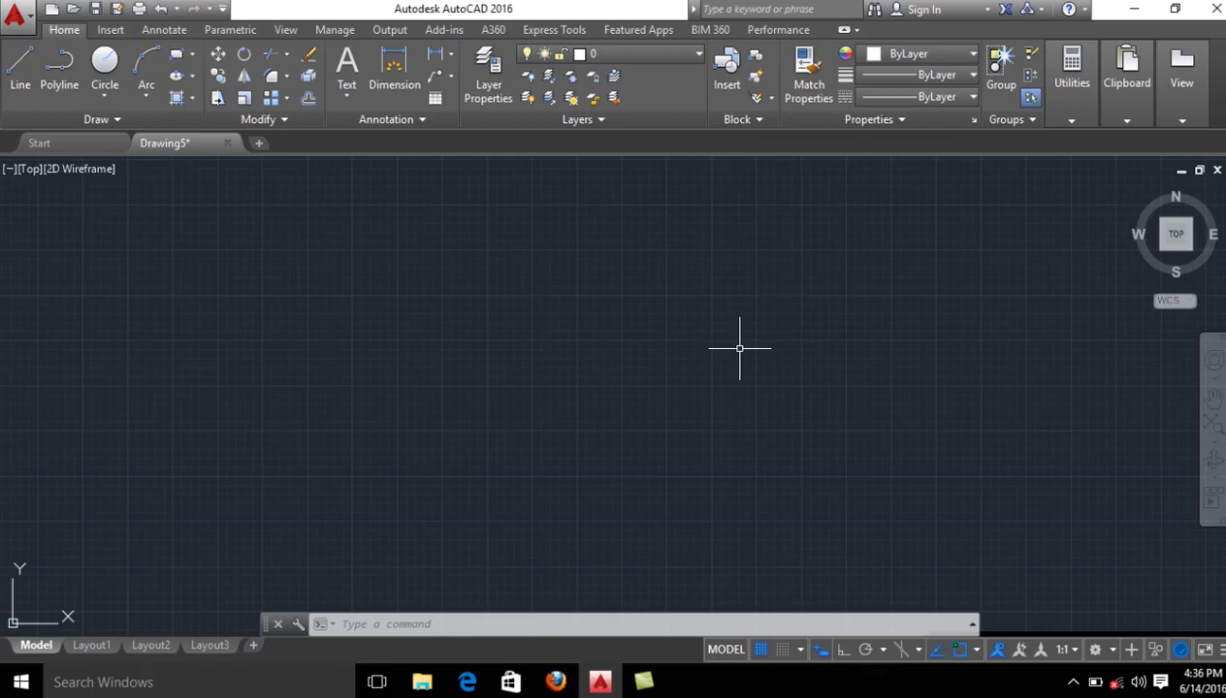
Switch to the 3D Modeling workspace and set the model view to SW Isometric
left_click(1096, 649)
left_click(1105, 525)
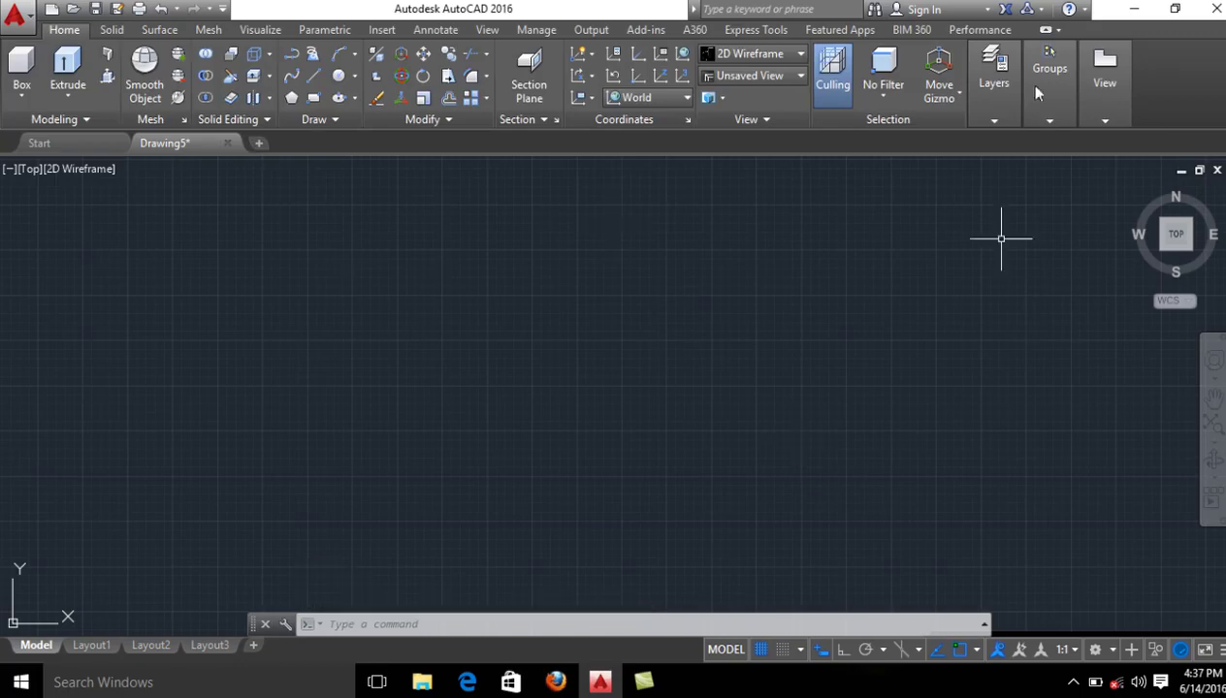
left_click(776, 77)
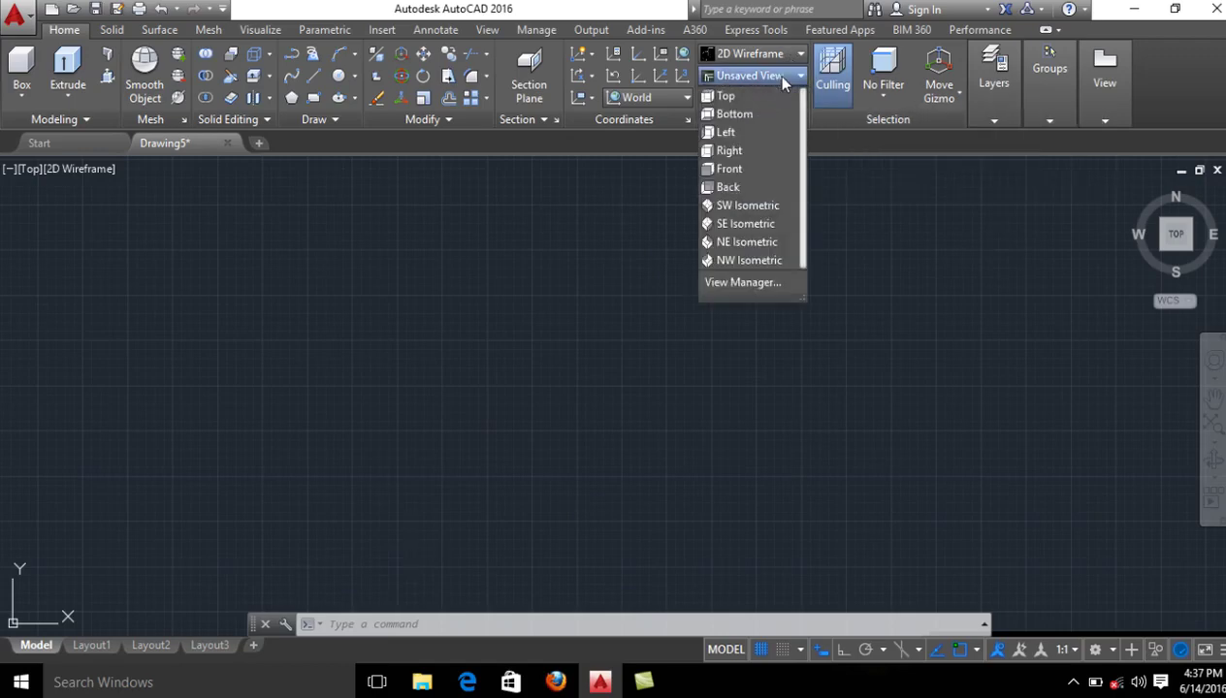
left_click(745, 205)
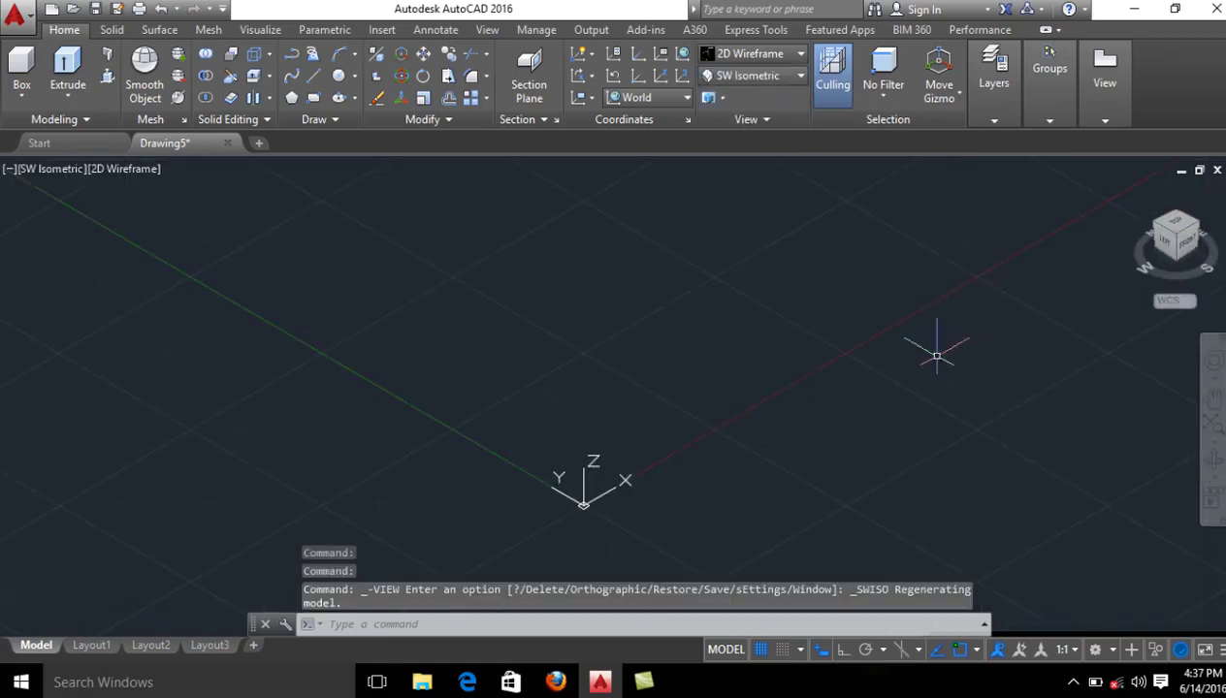
scroll(597, 507, "up", 6)
scroll(553, 488, "up", 2)
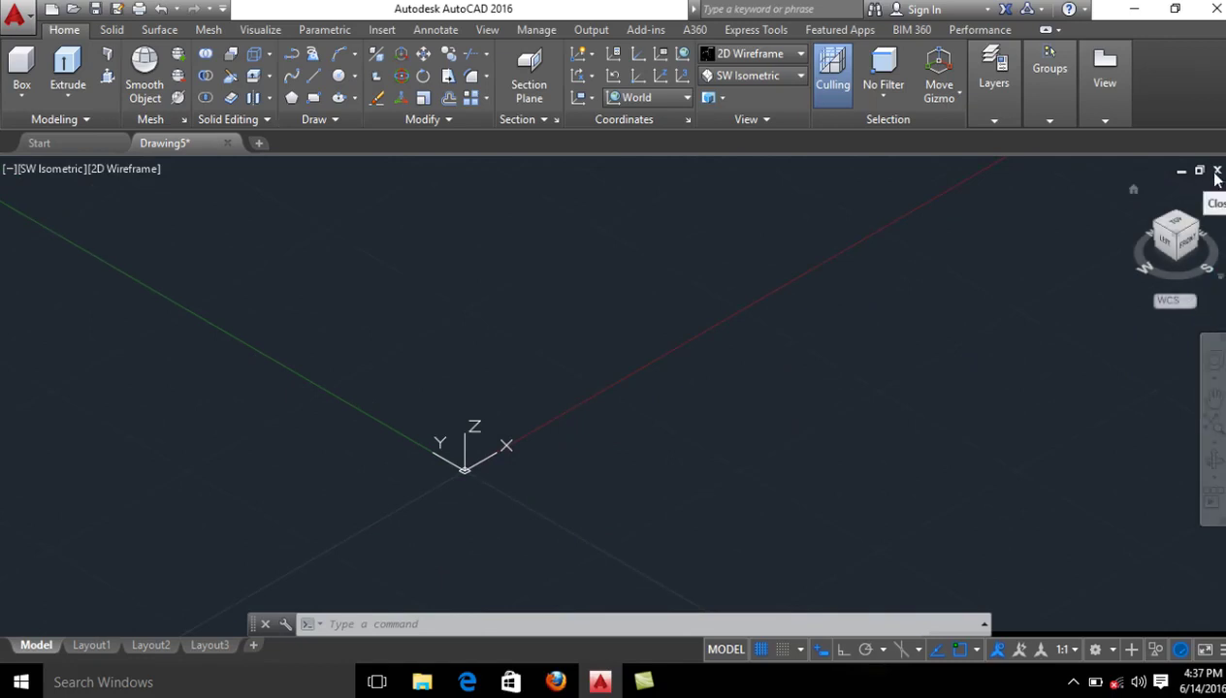
Return to the Drafting & Annotation workspace, close the palette, and set the model view to Top
left_click(1112, 650)
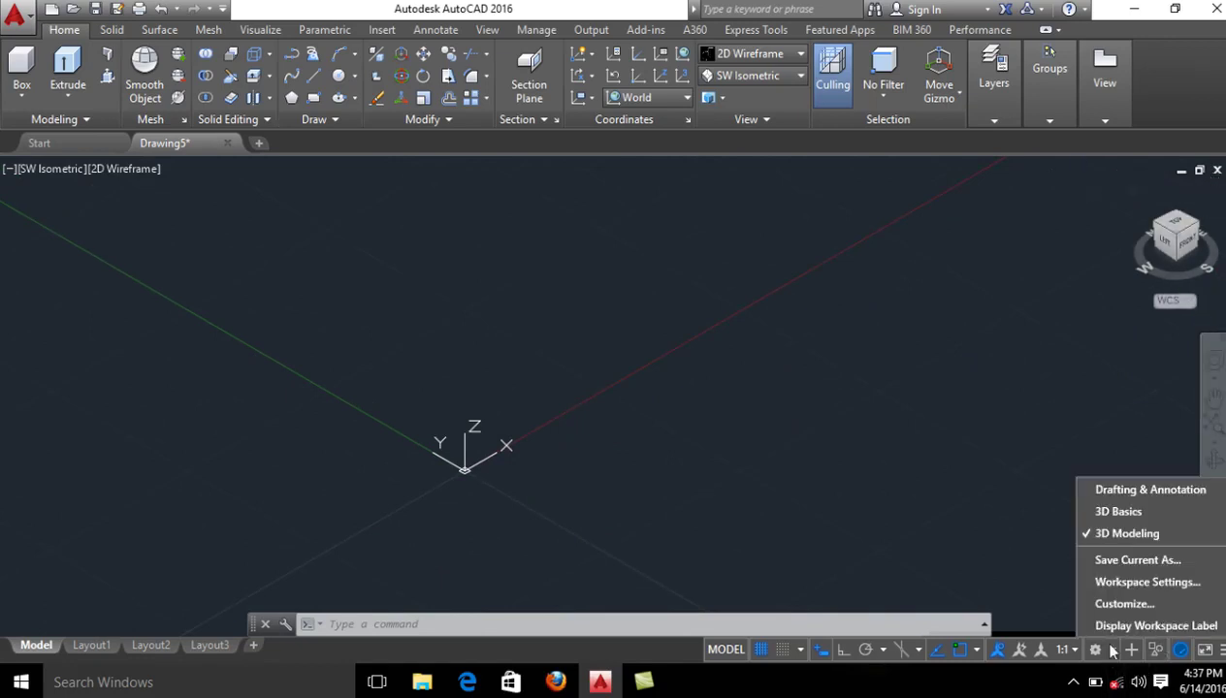
left_click(1116, 489)
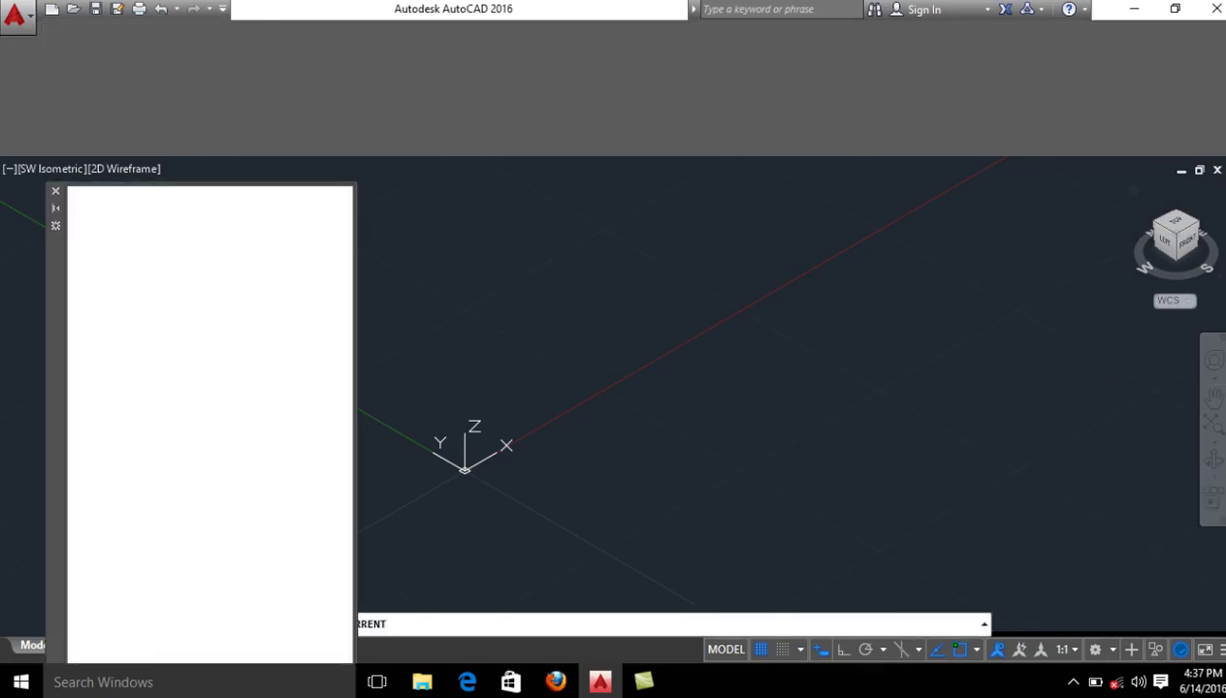
left_click(54, 193)
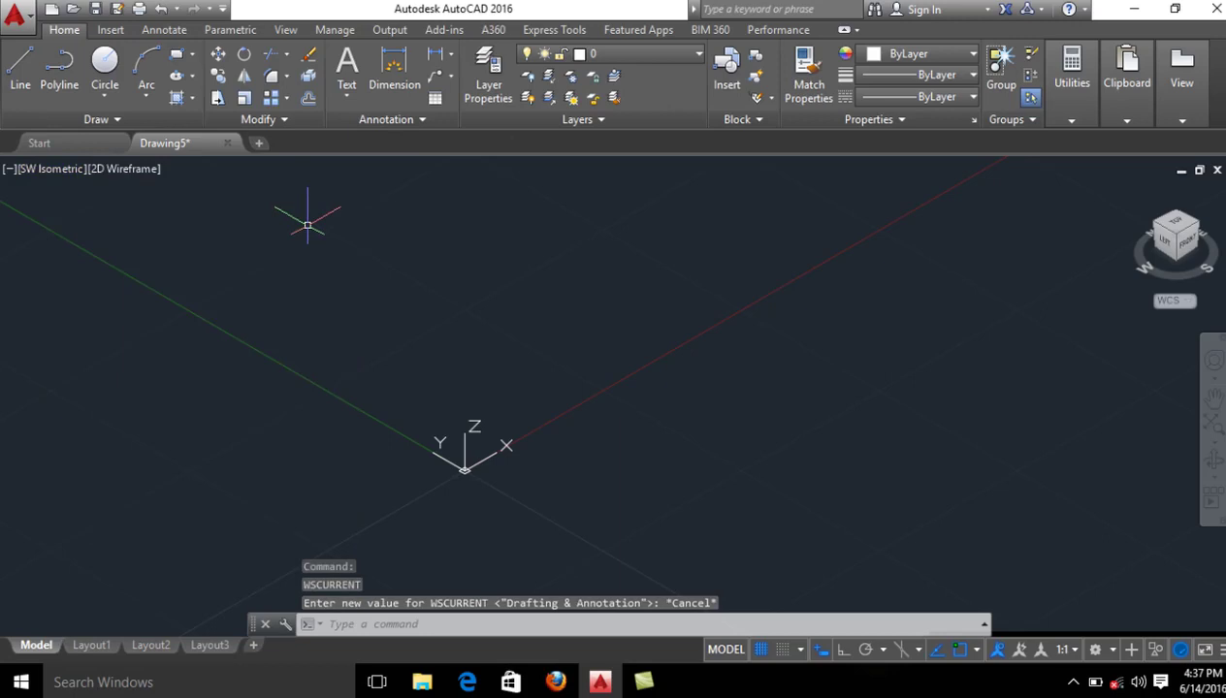
left_click(1171, 225)
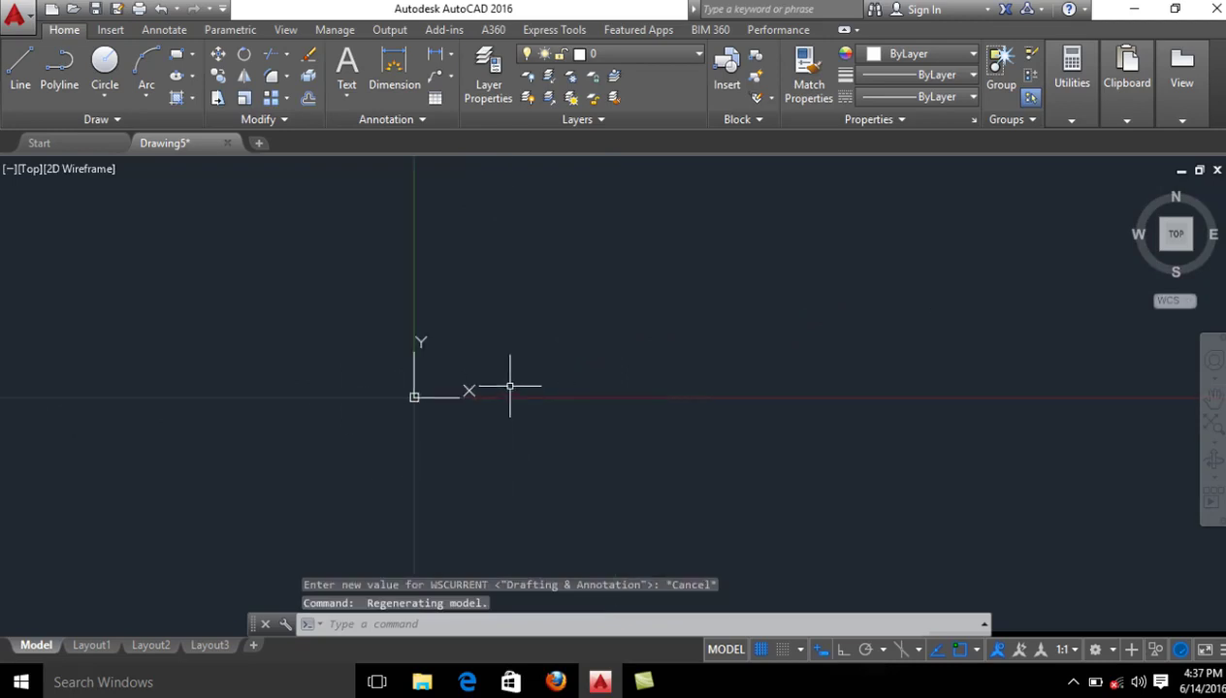
Switch snap mode on and off again, and turn the grid display off and back on
left_click(783, 650)
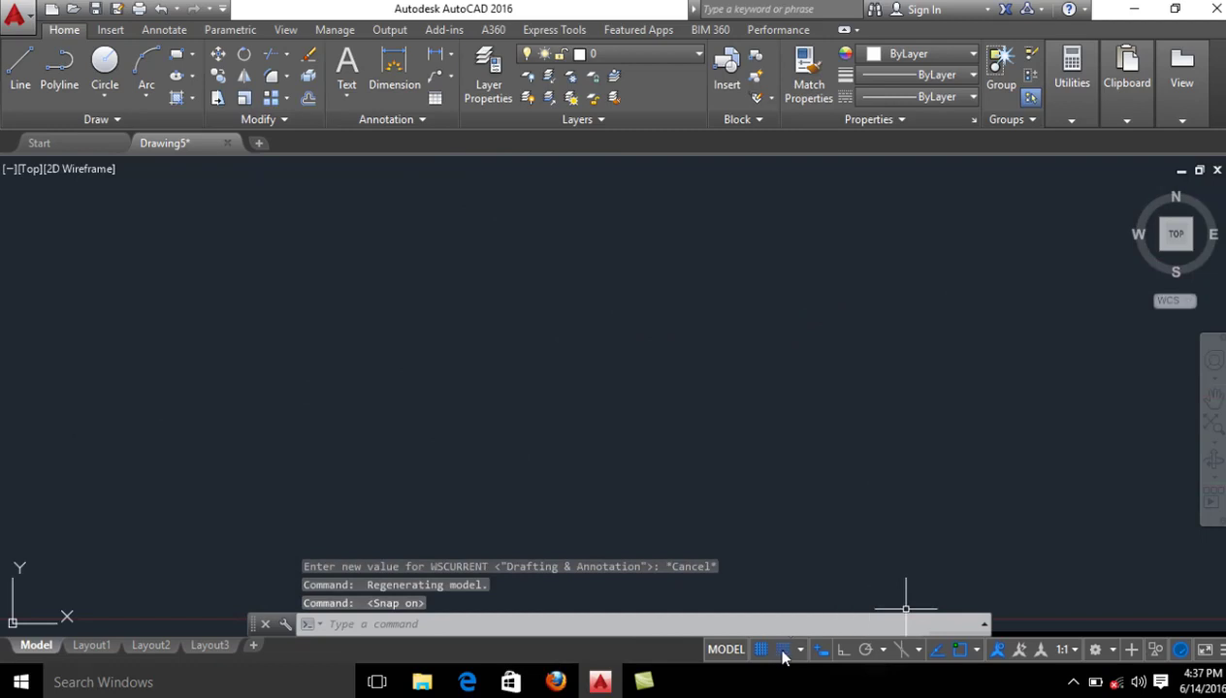
left_click(783, 651)
left_click(762, 650)
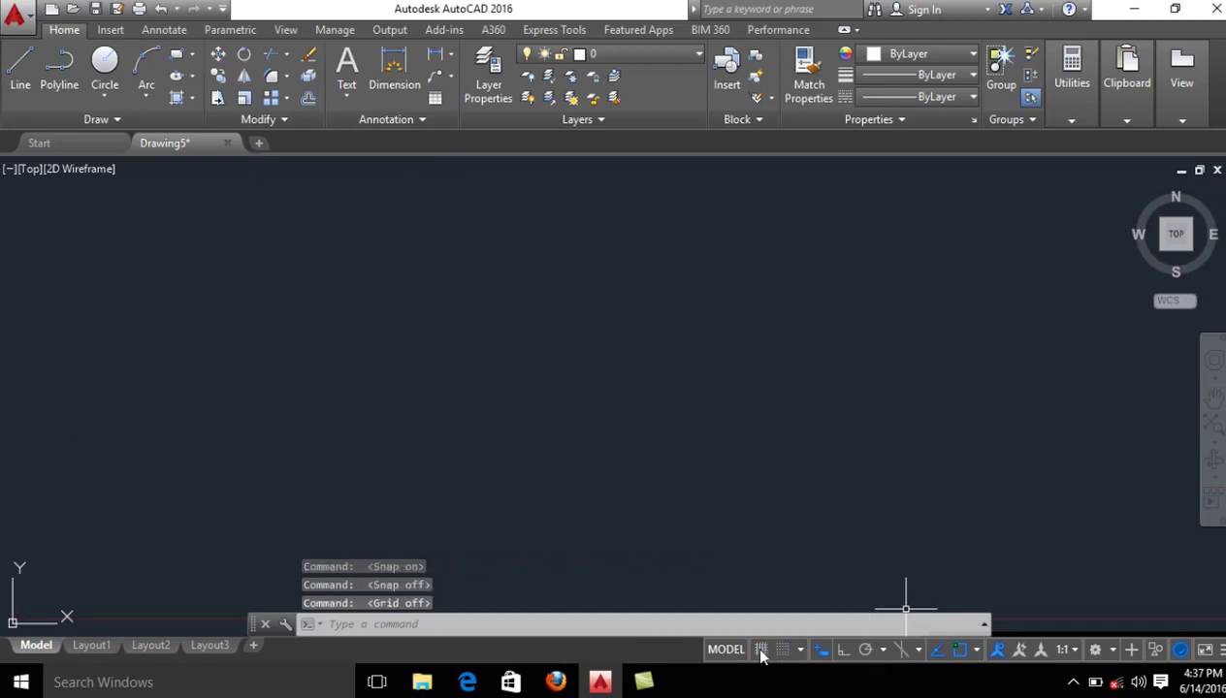
left_click(762, 651)
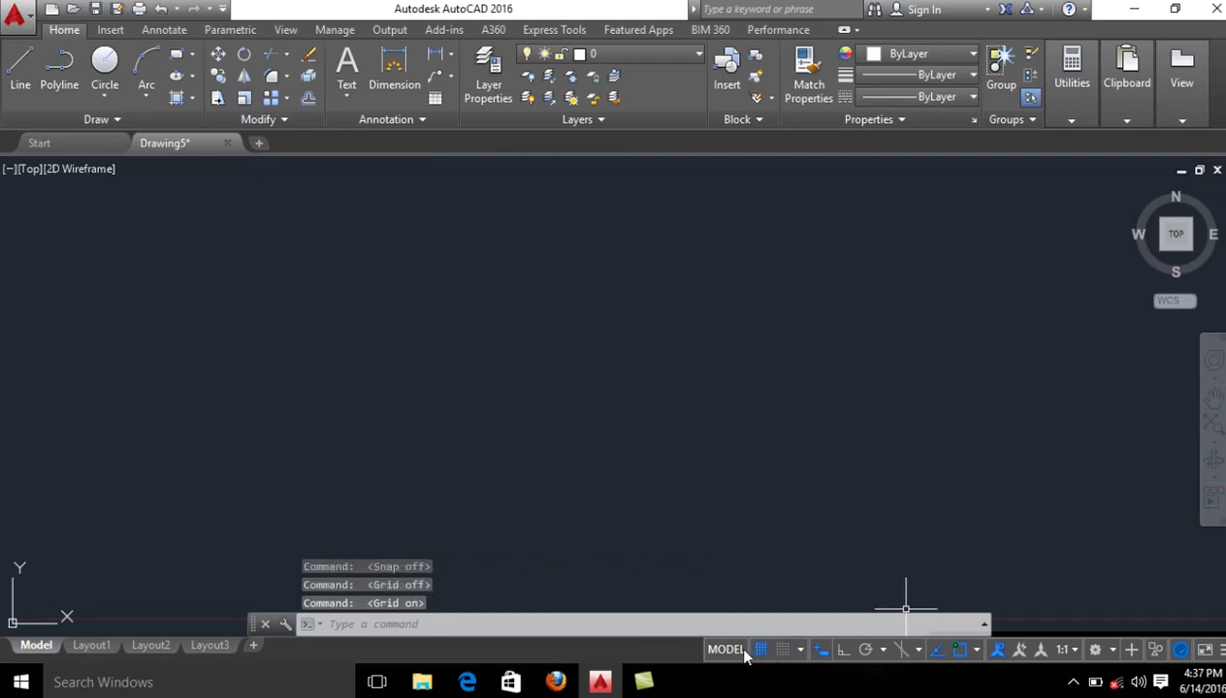
Look at the snap mode options and examine the grid around the origin at different zoom levels
left_click(799, 650)
left_click(803, 603)
scroll(632, 451, "down", 8)
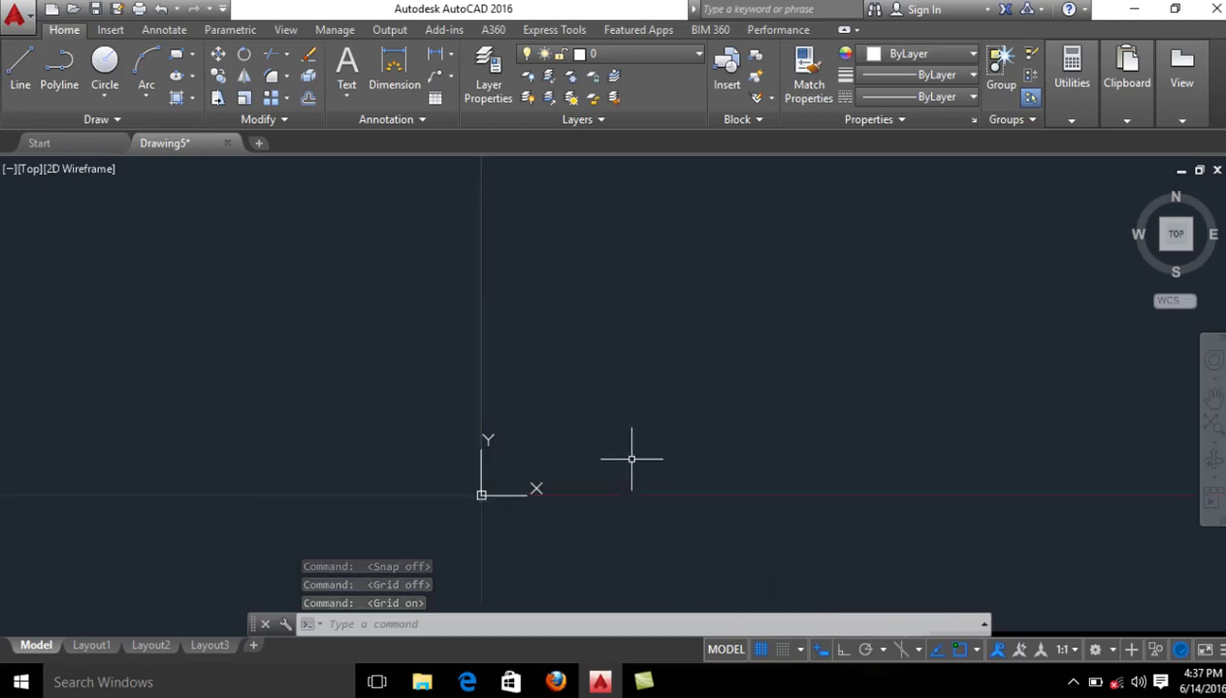
scroll(740, 435, "up", 2)
scroll(747, 443, "up", 5)
scroll(659, 440, "down", 5)
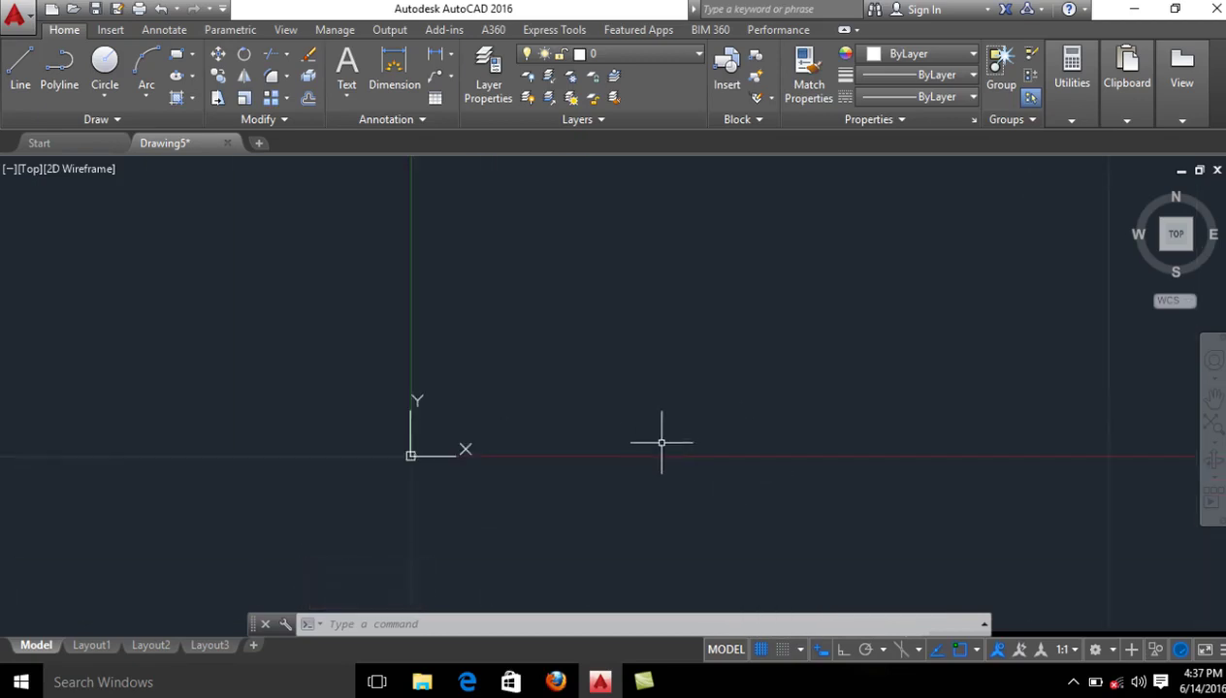
scroll(654, 441, "down", 4)
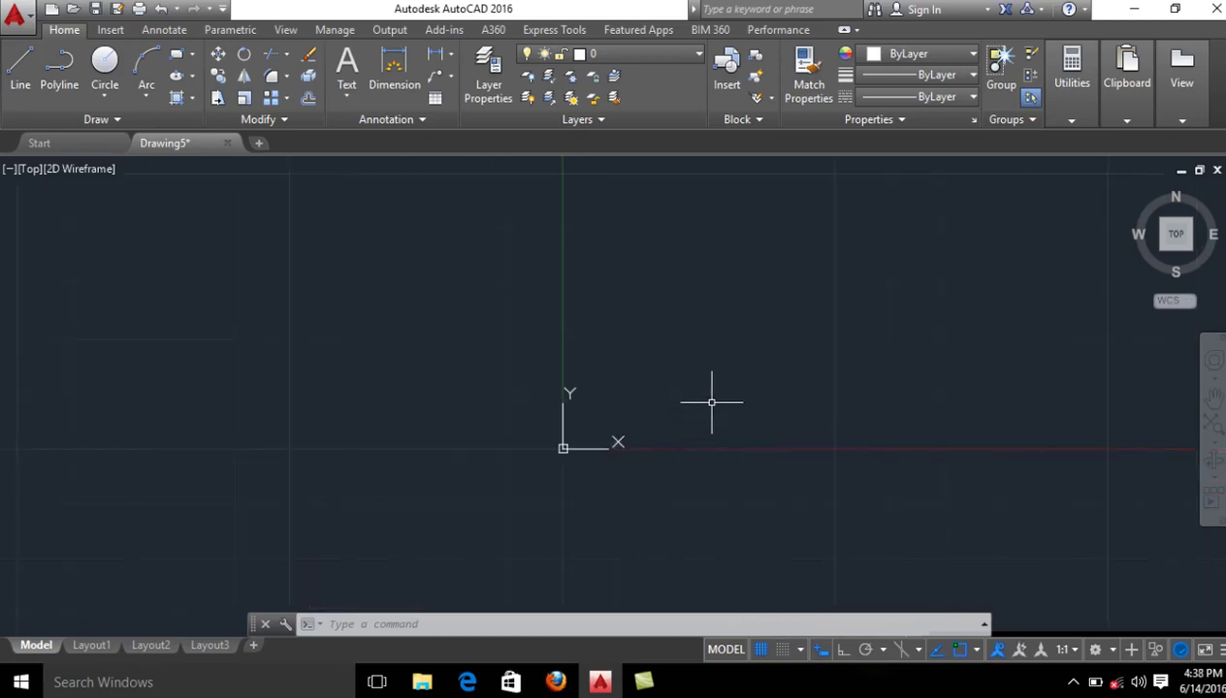
scroll(709, 409, "up", 4)
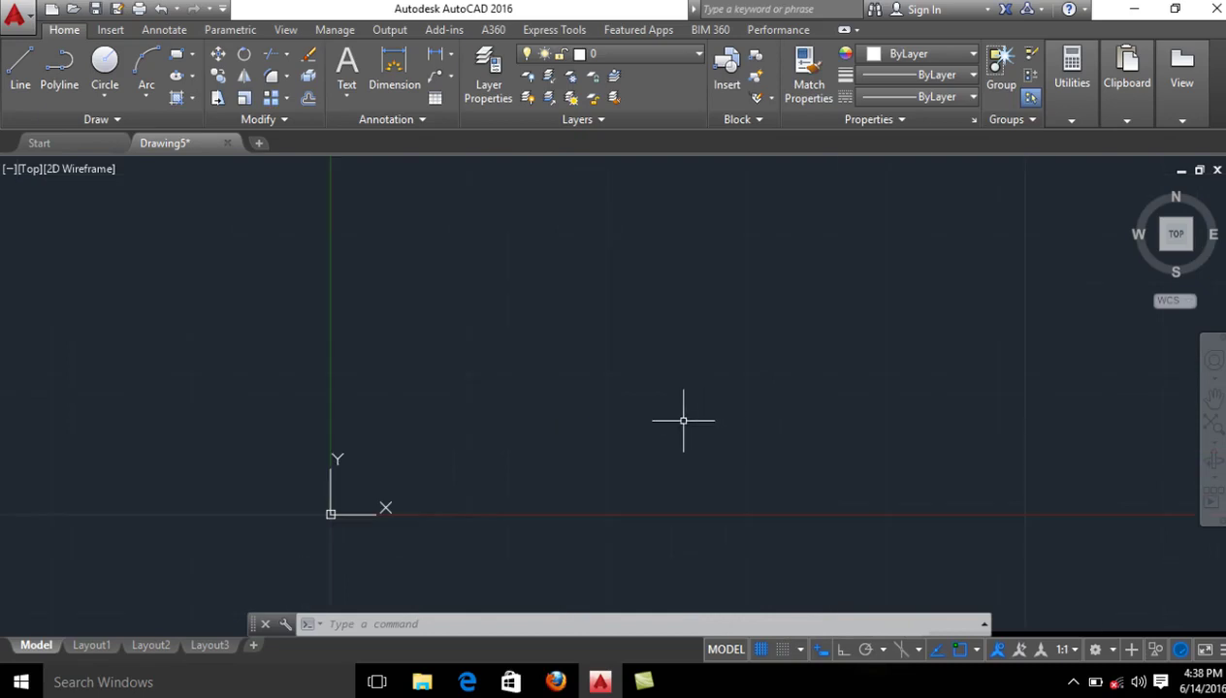